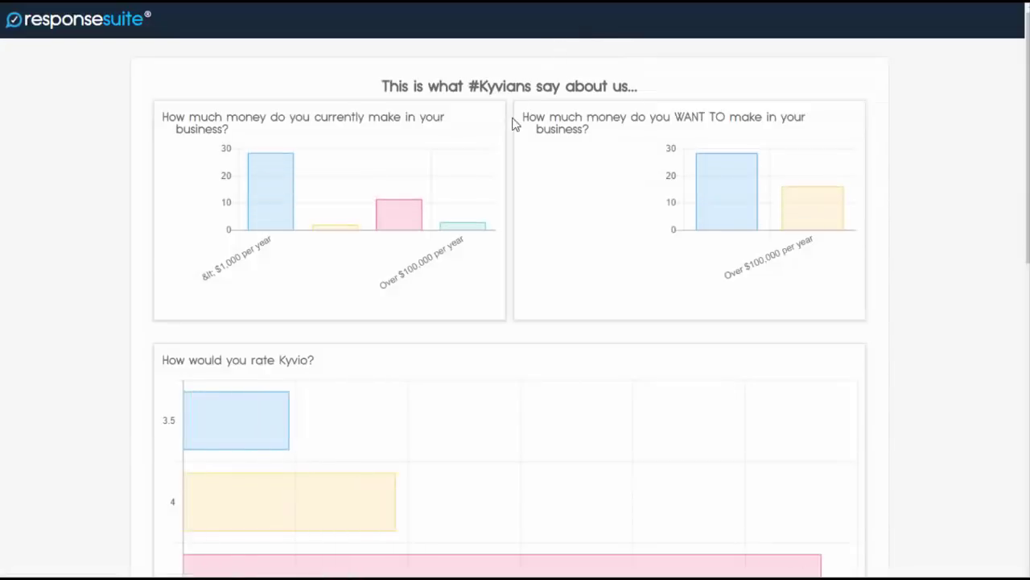
- Look through the survey report's charts on current income, desired income and the Kyvio rating
scroll(690, 383, down, 1)
scroll(690, 383, down, 8)
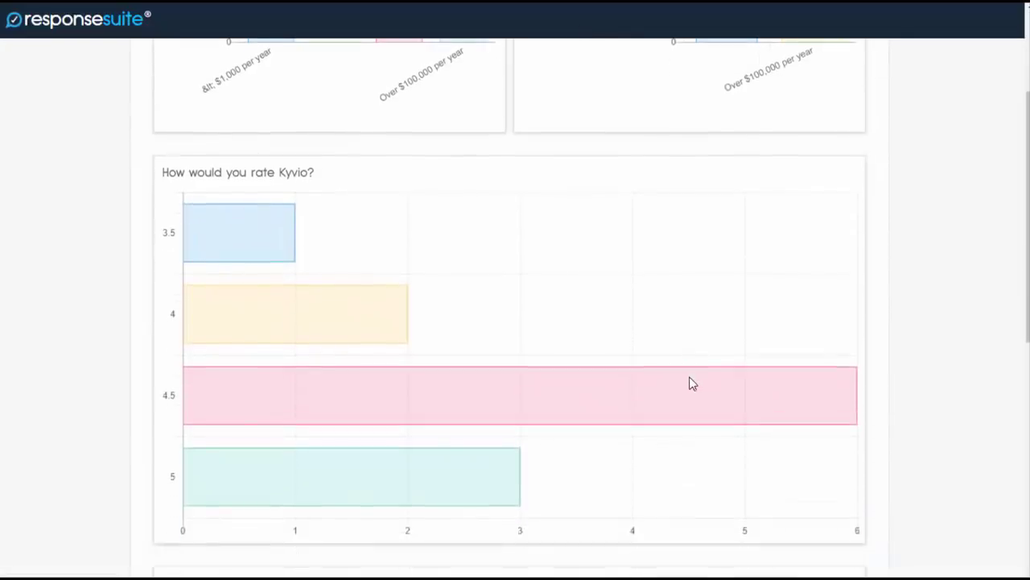
scroll(693, 396, up, 5)
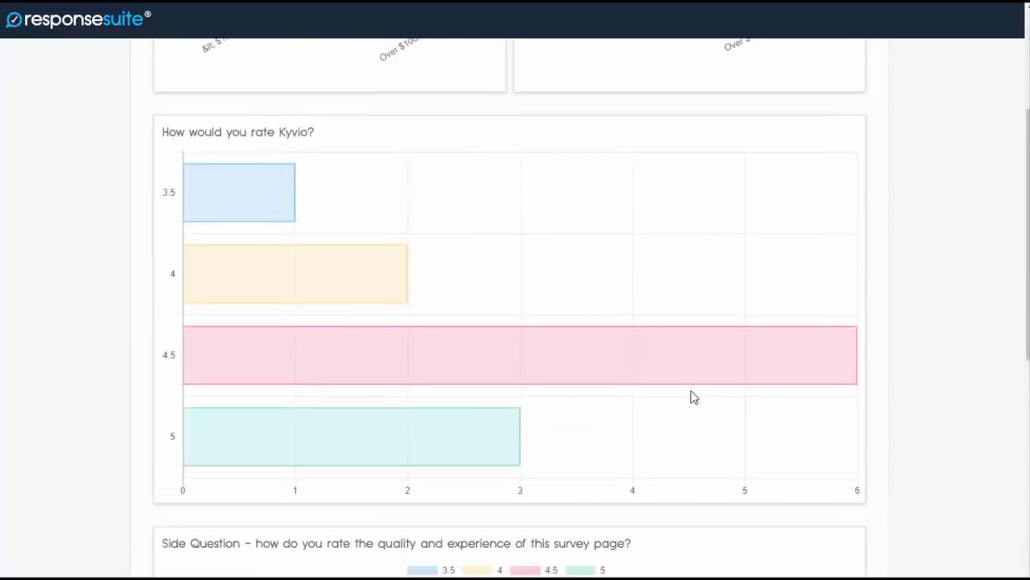
scroll(694, 397, up, 3)
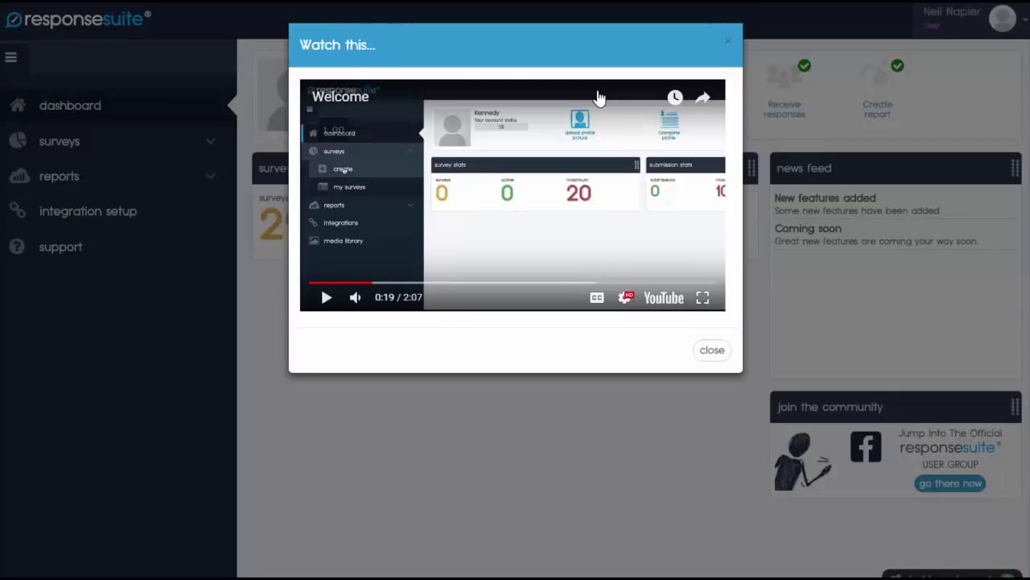
- Dismiss the welcome video and start a new survey using the create from scratch option
click(711, 350)
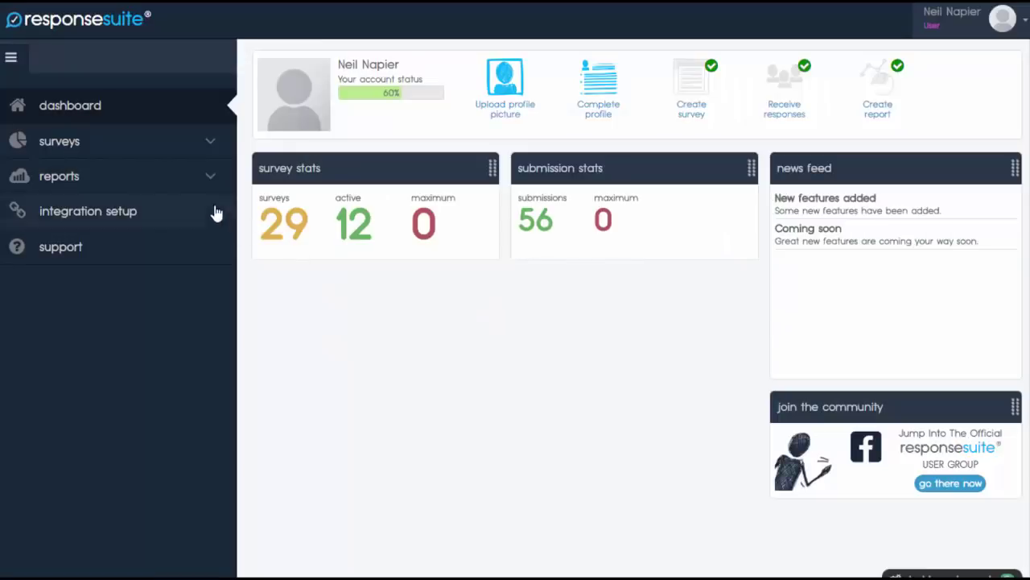
click(203, 148)
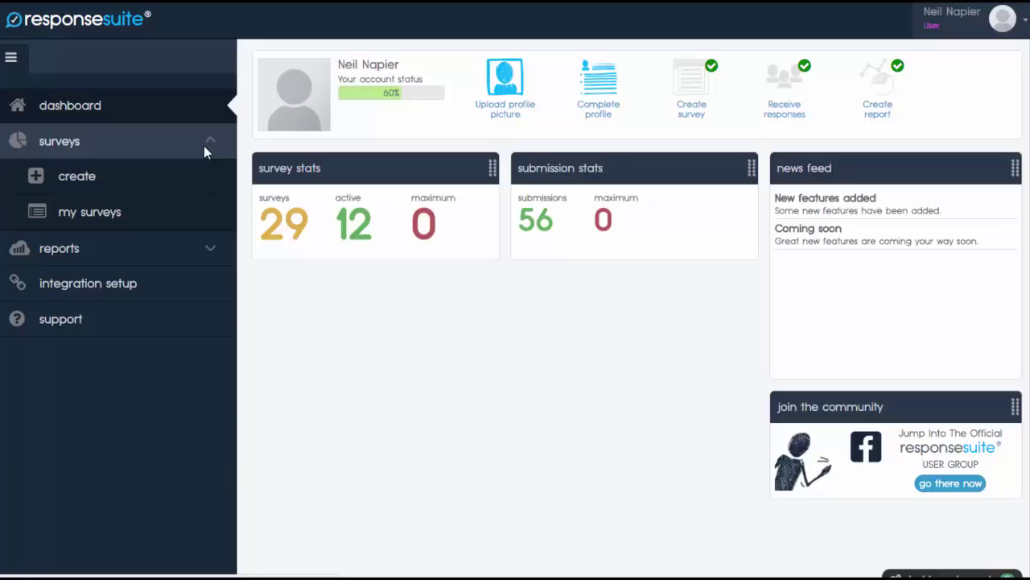
click(191, 179)
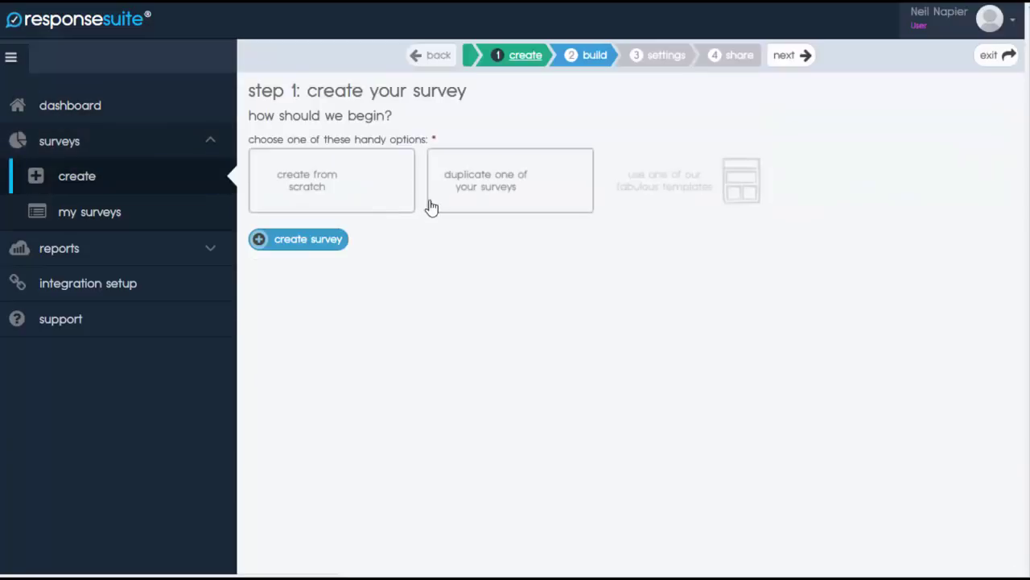
click(384, 202)
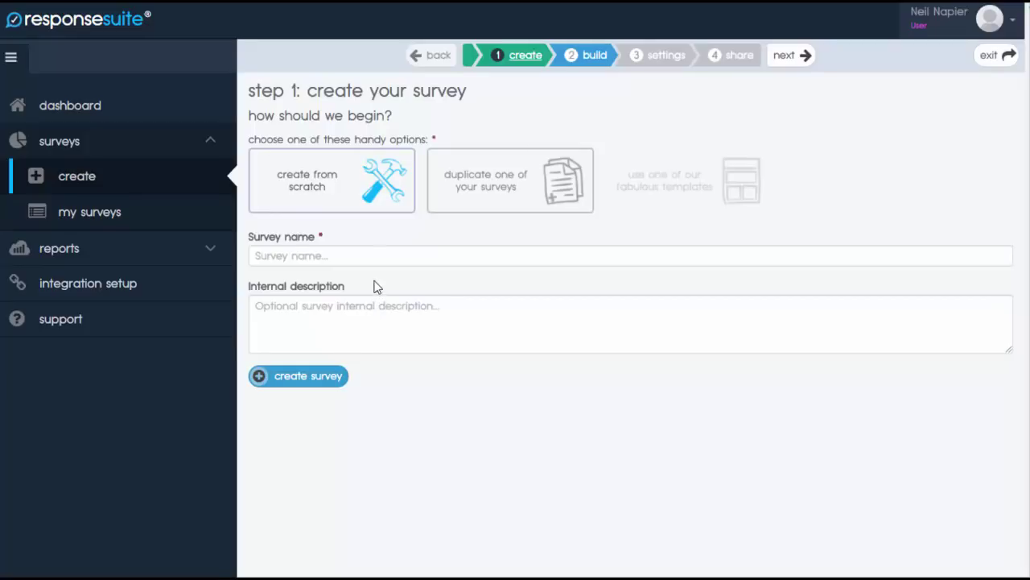
- Create the survey, naming it with the owner's first name plus "Demo2" and describing it internally as "This is for local businesses"
text(Nril)
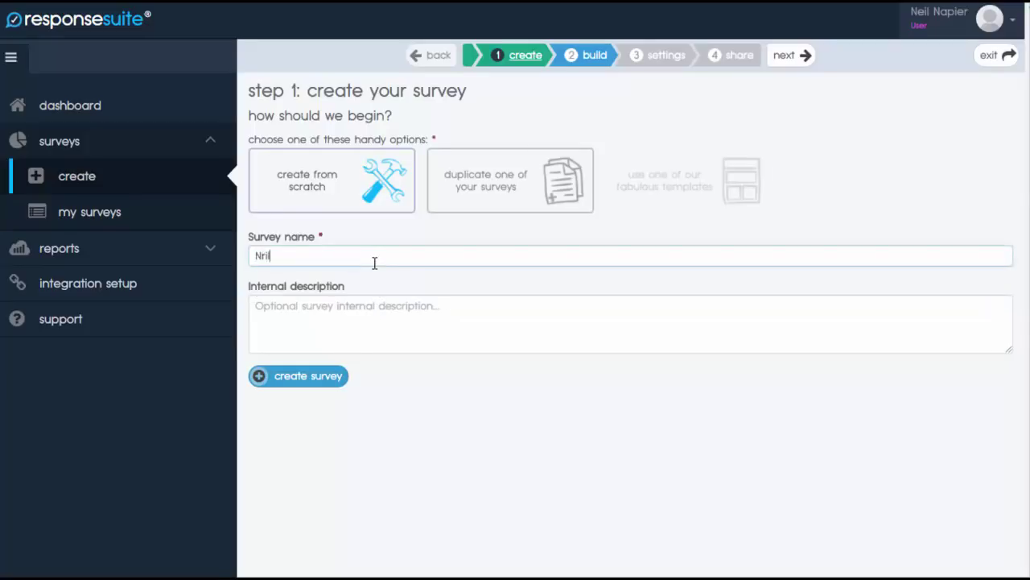
key(BackSpace)
key(BackSpace)
key(BackSpace)
key(BackSpace)
key(BackSpace)
text(eil )
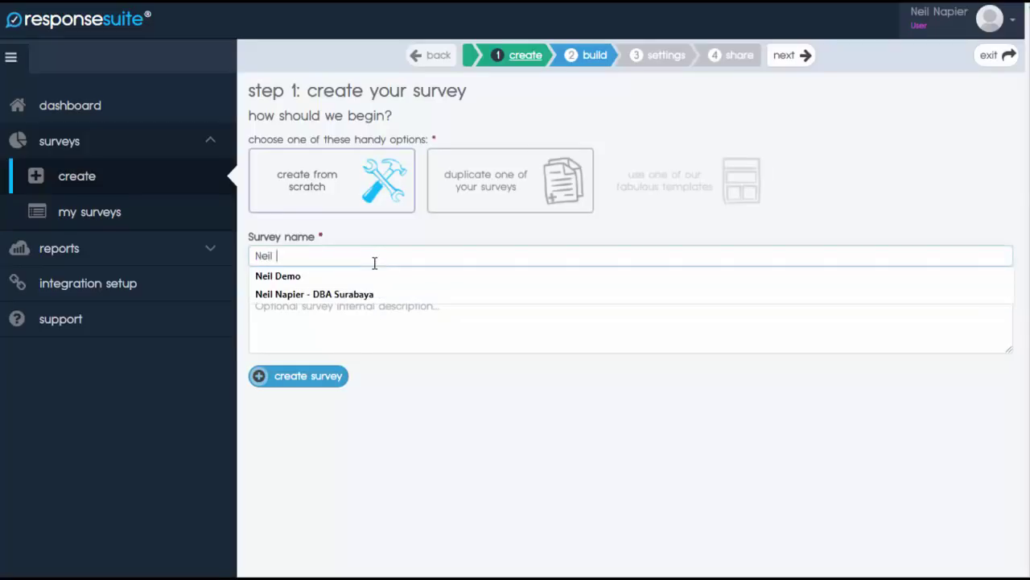
text(Demo)
key(Tab)
click(374, 256)
text(2)
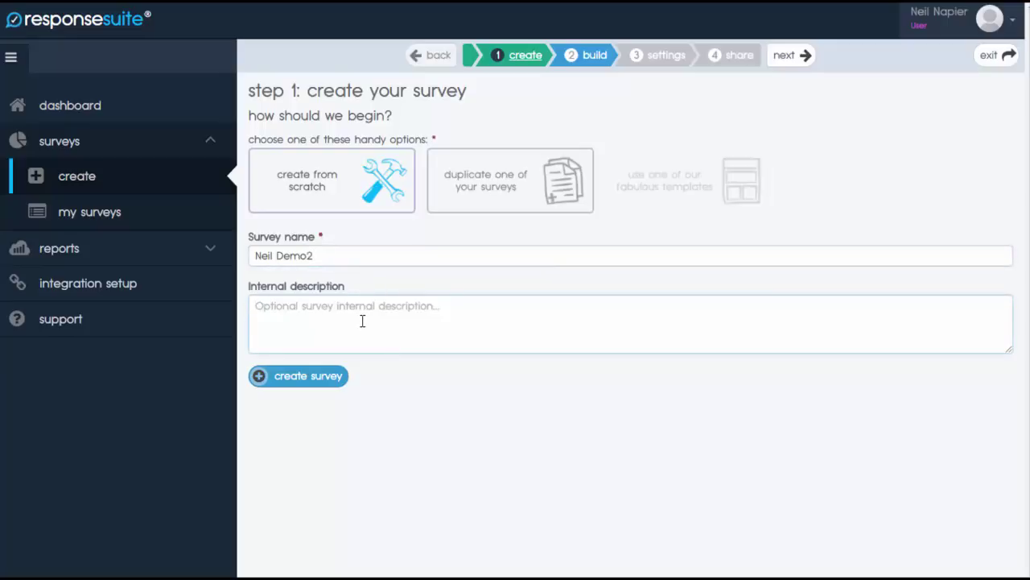
text(This is for local businesses)
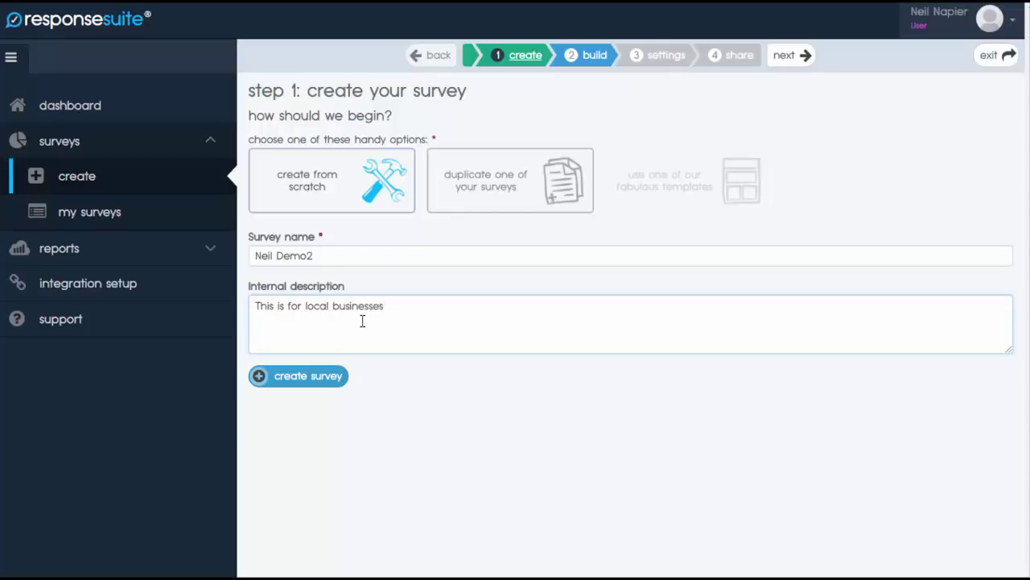
click(333, 375)
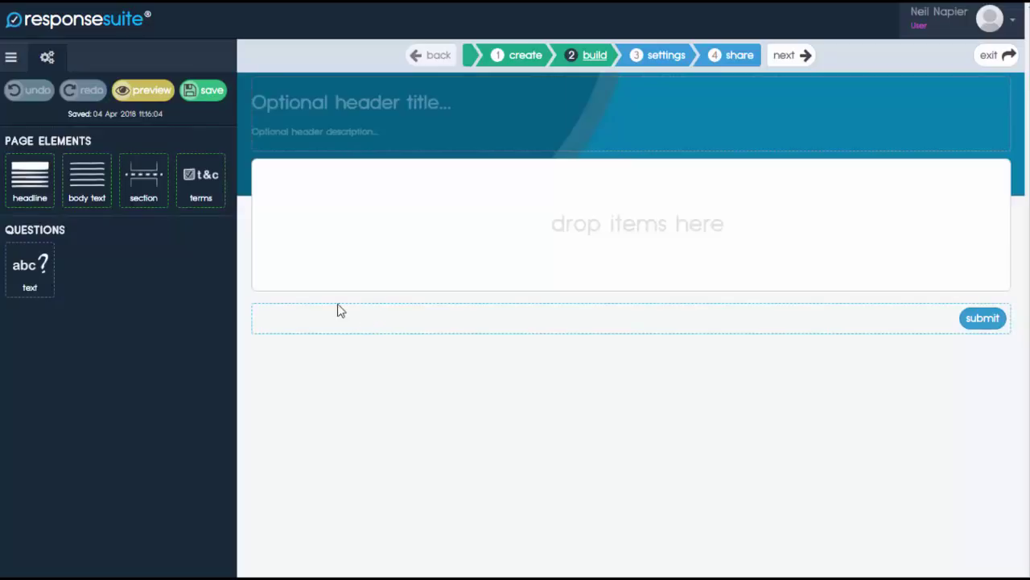
- Add a headline, body text, a section, a terms checkbox and a second section to the empty survey page
click(48, 162)
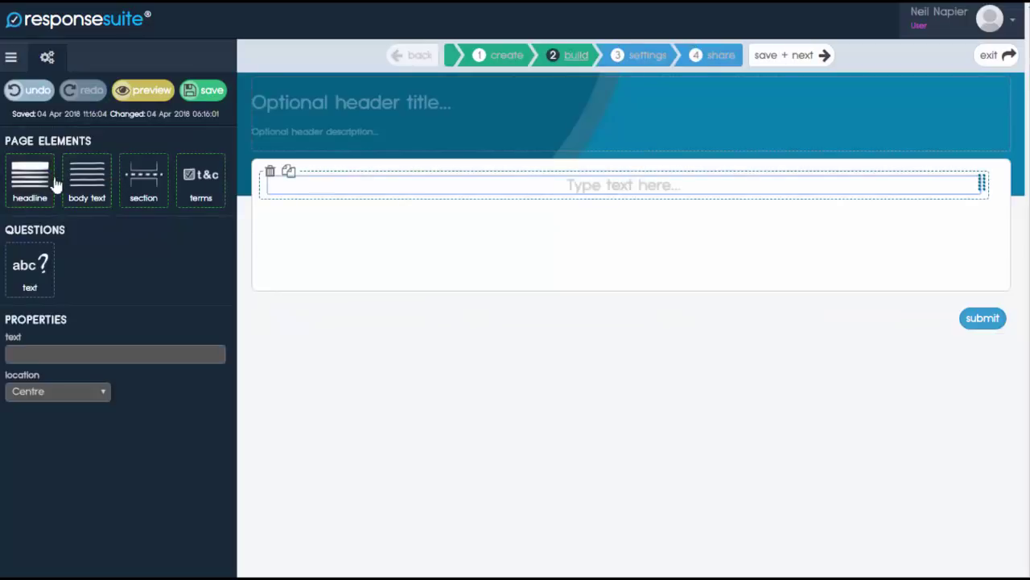
drag(99, 163, 592, 251)
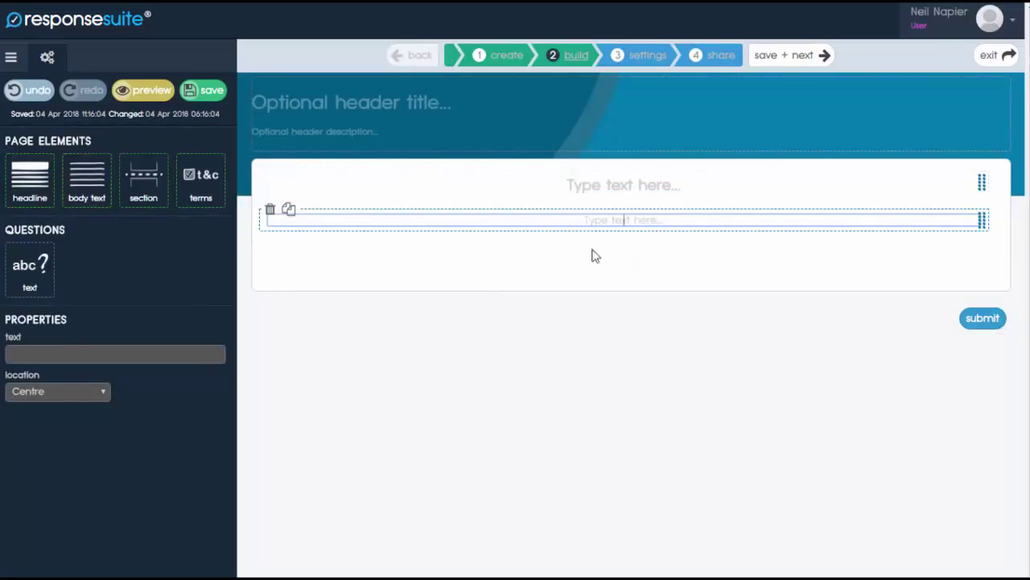
drag(157, 193, 577, 280)
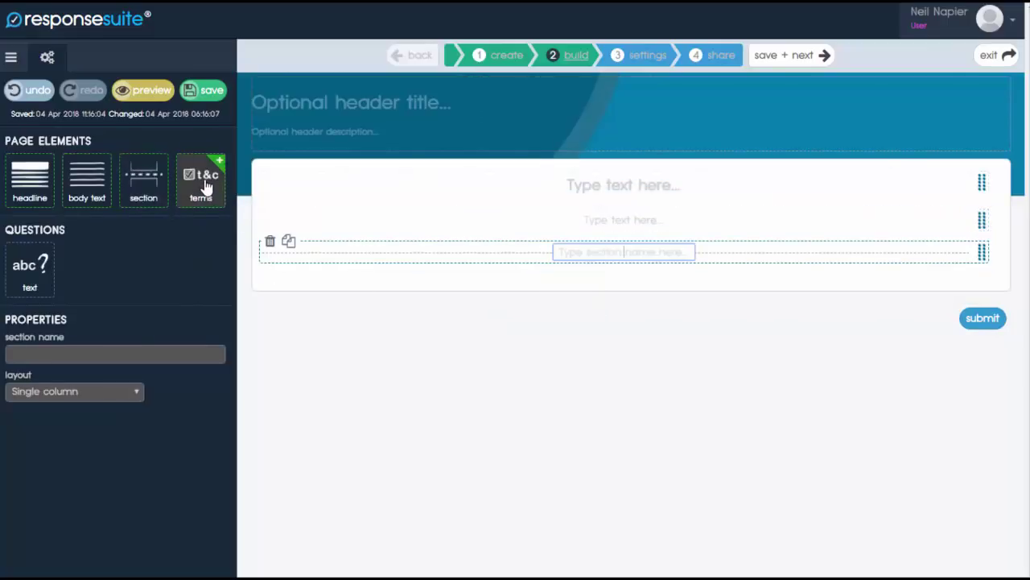
drag(208, 169, 295, 233)
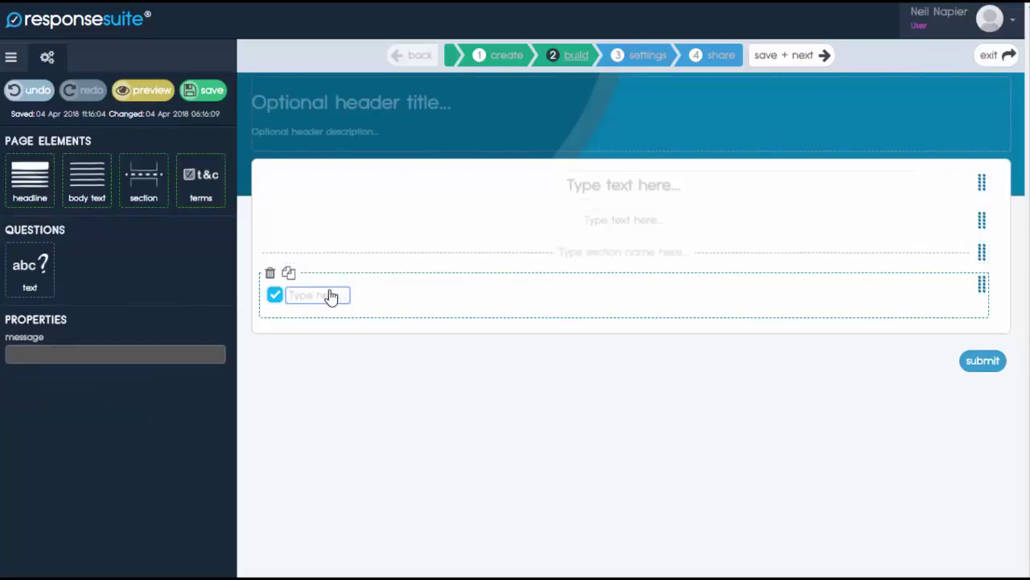
click(274, 298)
drag(163, 203, 454, 337)
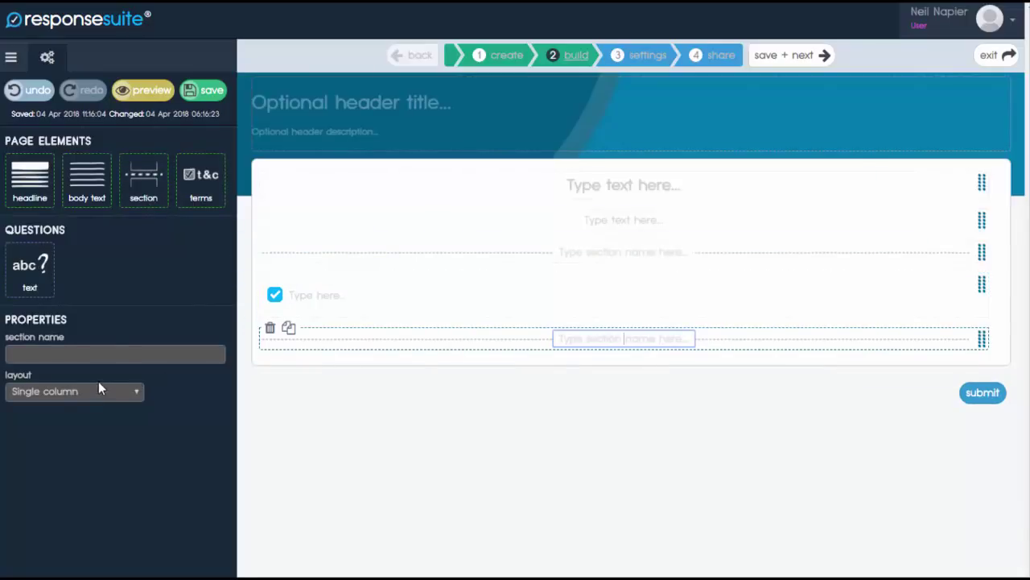
- Add a text question below the second section reading "What do you need help with the most?"
drag(32, 273, 451, 422)
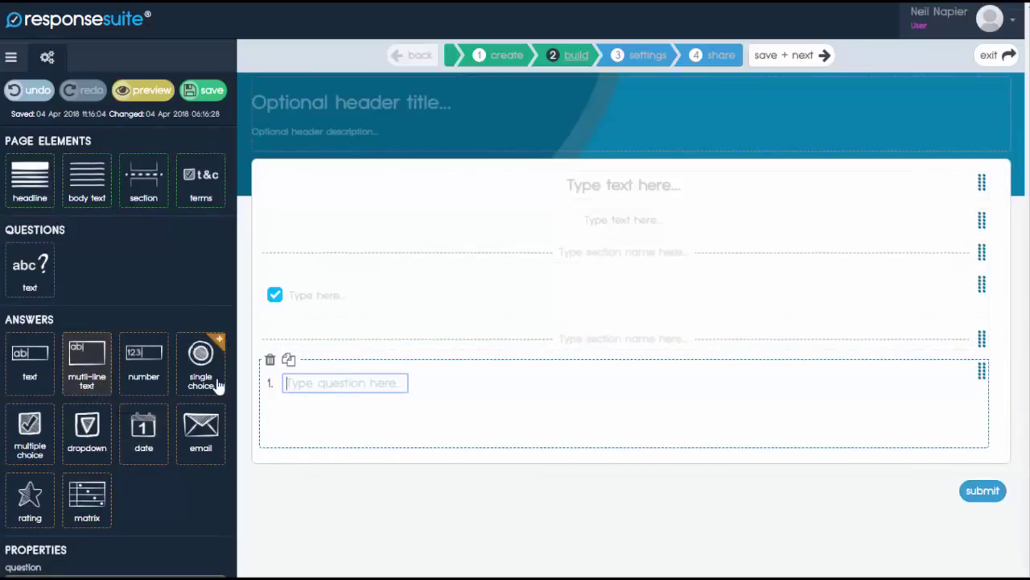
text(What do you need help with wit)
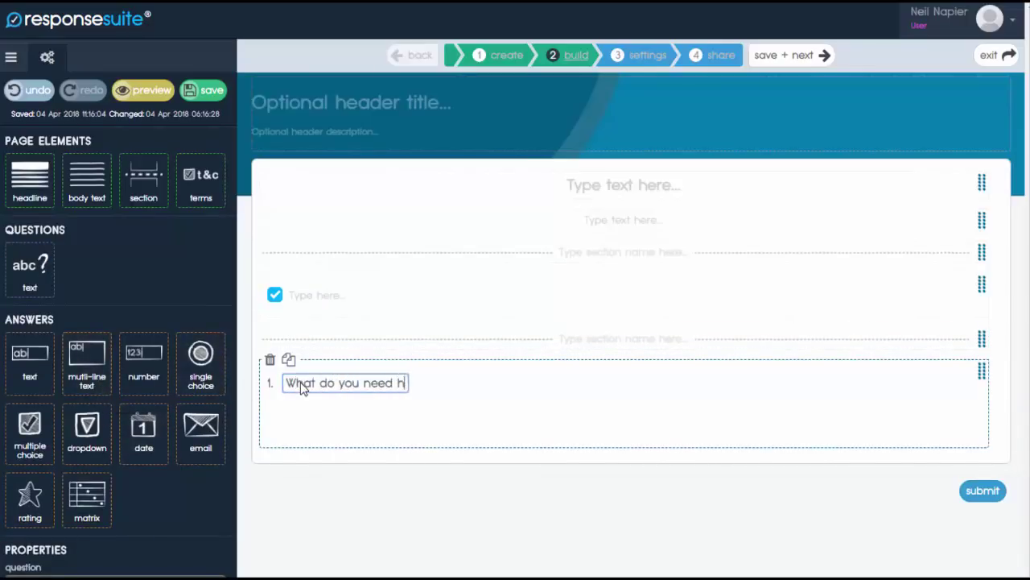
key(BackSpace)
key(BackSpace)
key(BackSpace)
text(the most?)
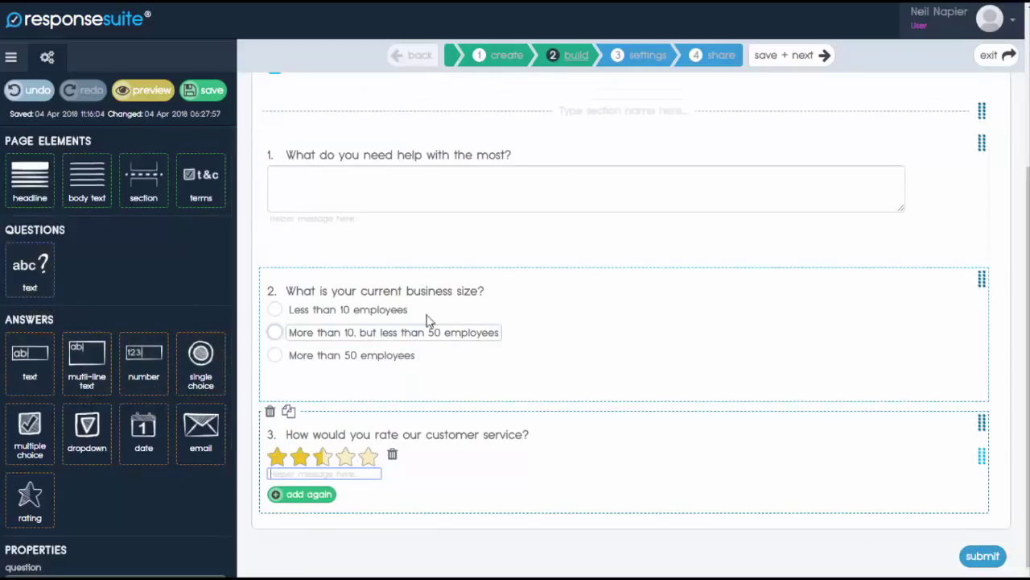
- Add a dropdown answer to the business size question with the choices "Option 1" and "Option 2" on separate lines
click(407, 292)
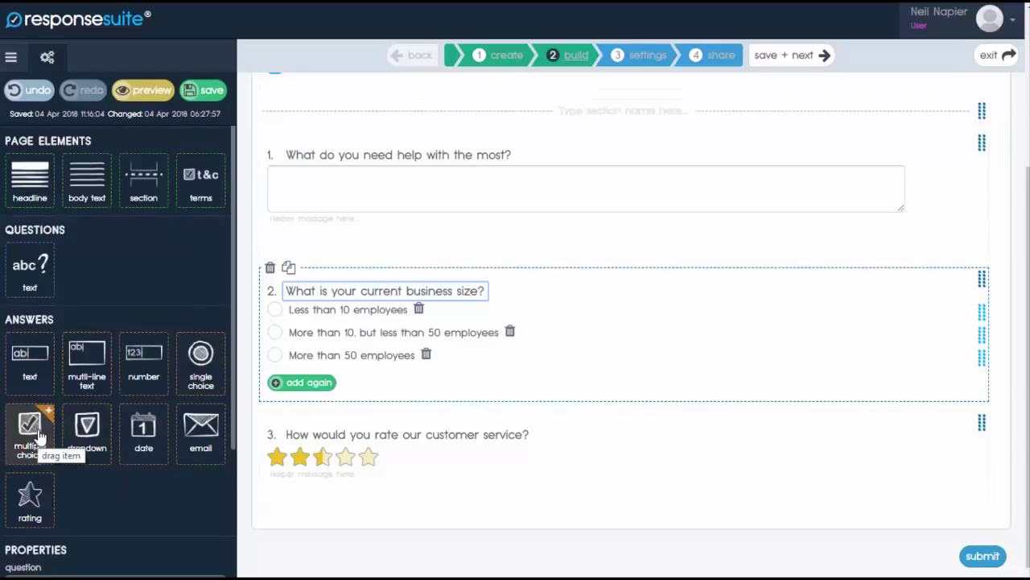
drag(91, 437, 392, 389)
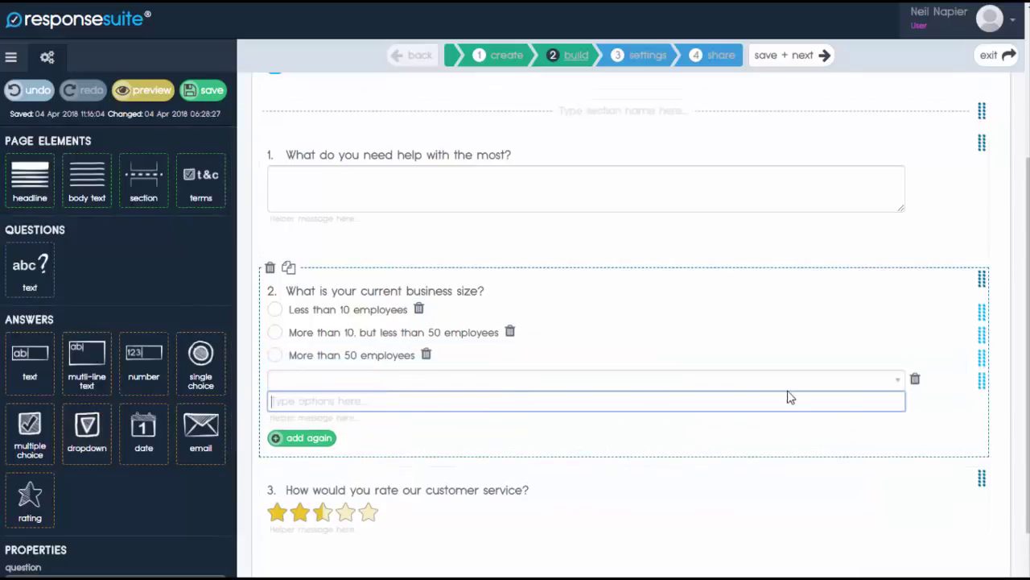
click(897, 385)
click(898, 386)
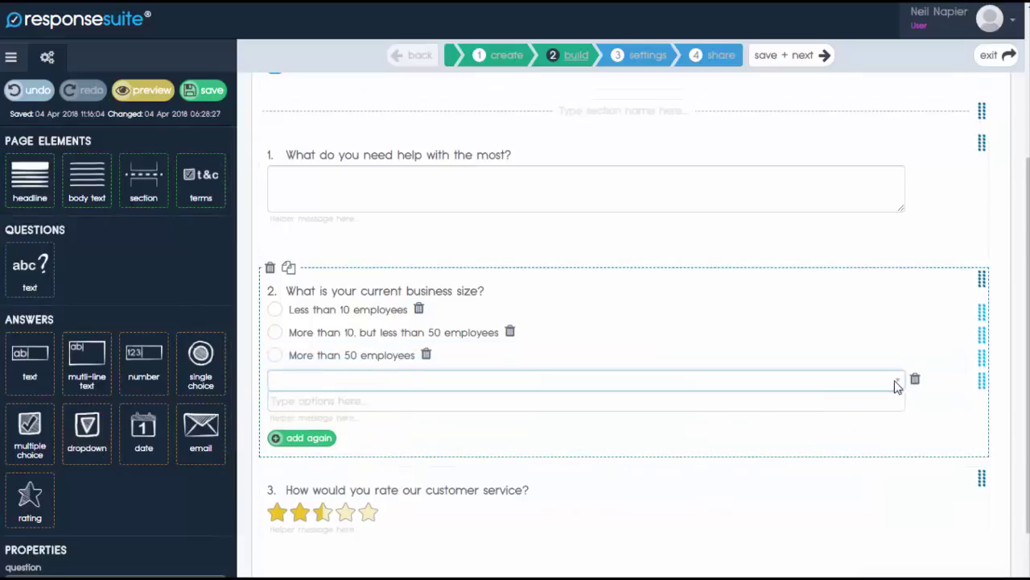
click(623, 396)
text(Option 1)
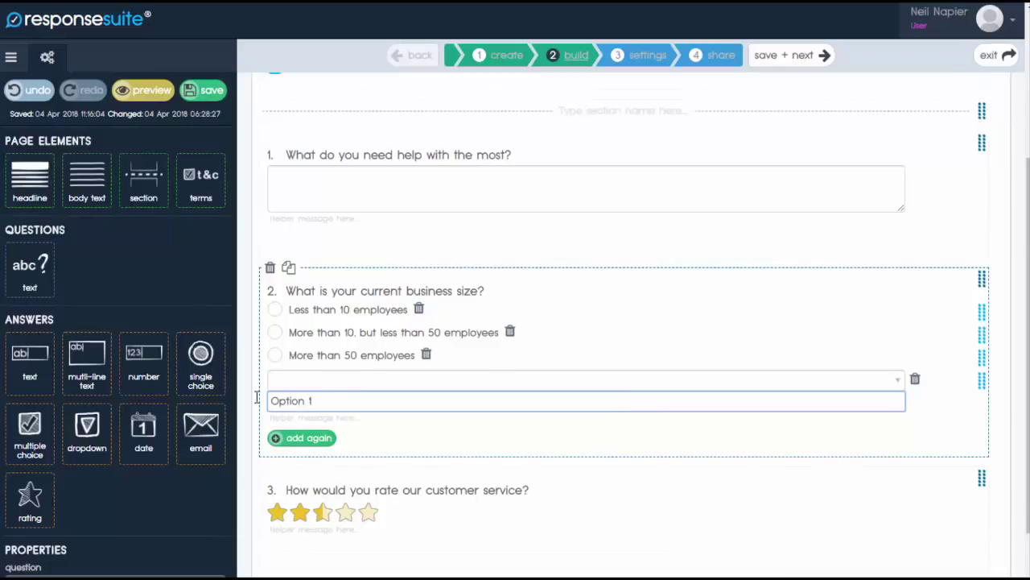
click(289, 437)
click(338, 442)
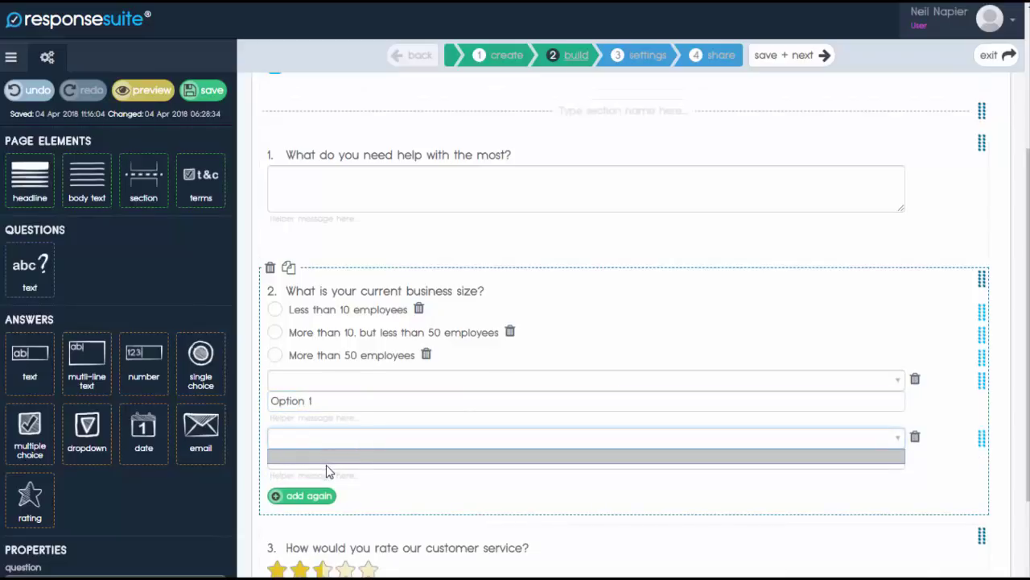
click(460, 399)
key(Return)
text(Option 2)
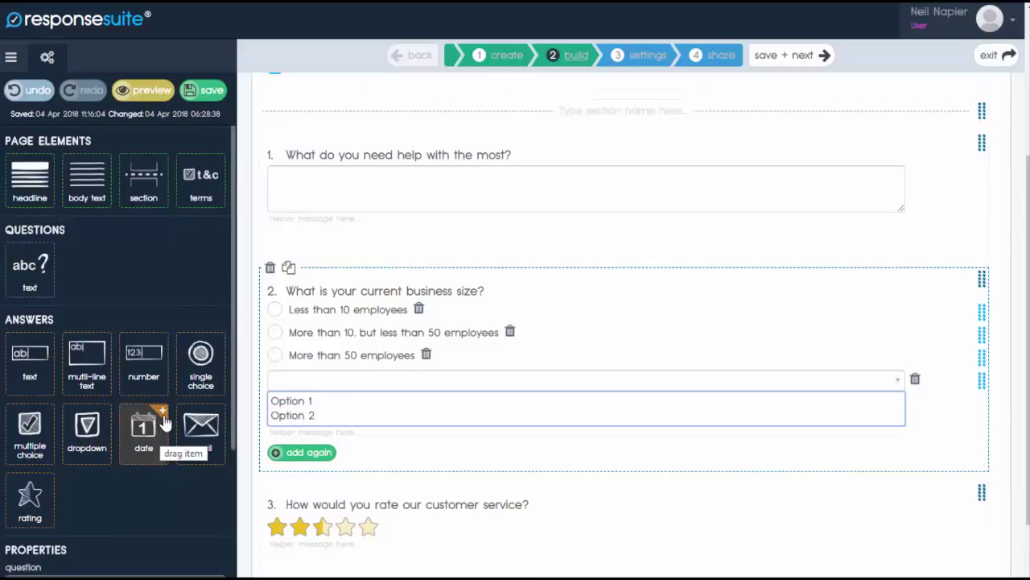
- Add a date answer to the business size question to check its calendar, and remove it again
drag(164, 422, 430, 372)
click(312, 359)
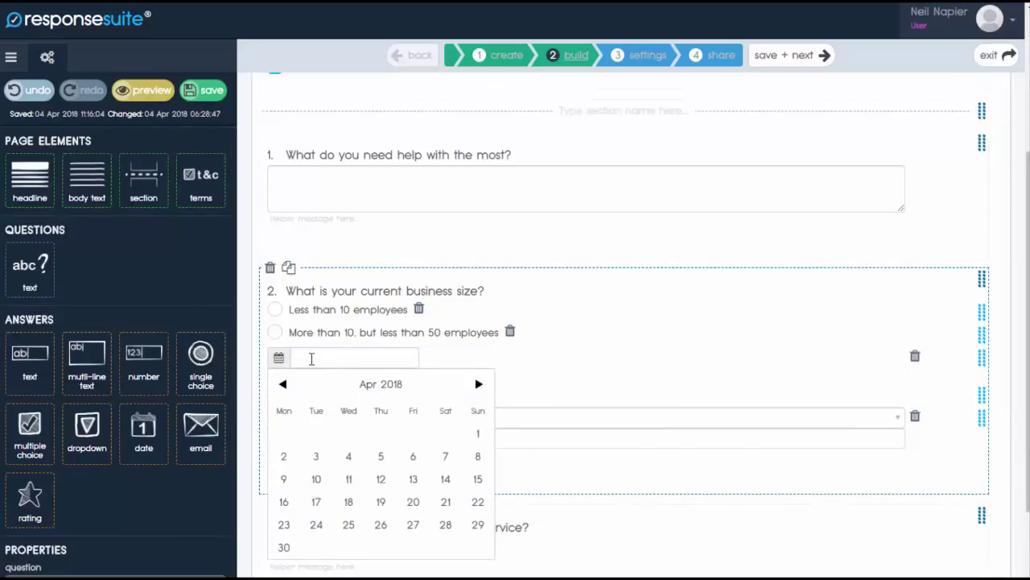
click(333, 360)
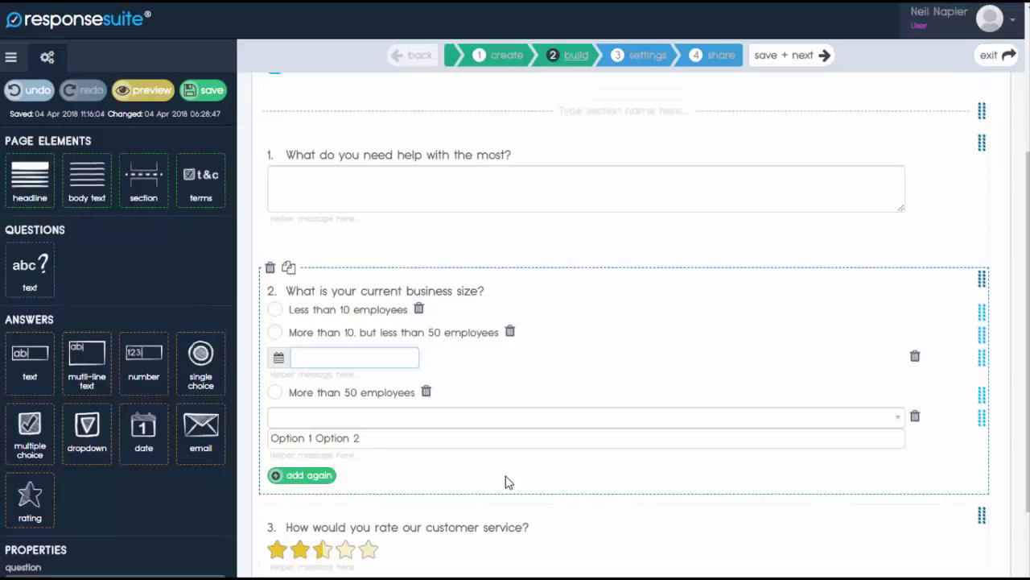
click(914, 357)
click(894, 324)
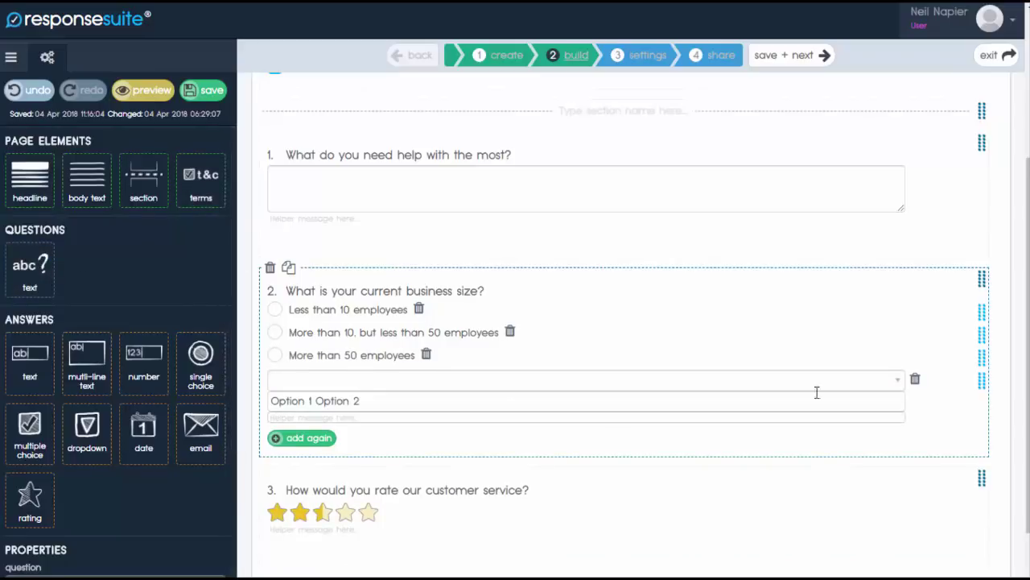
- Delete the dropdown answer from the business size question
click(915, 382)
click(893, 345)
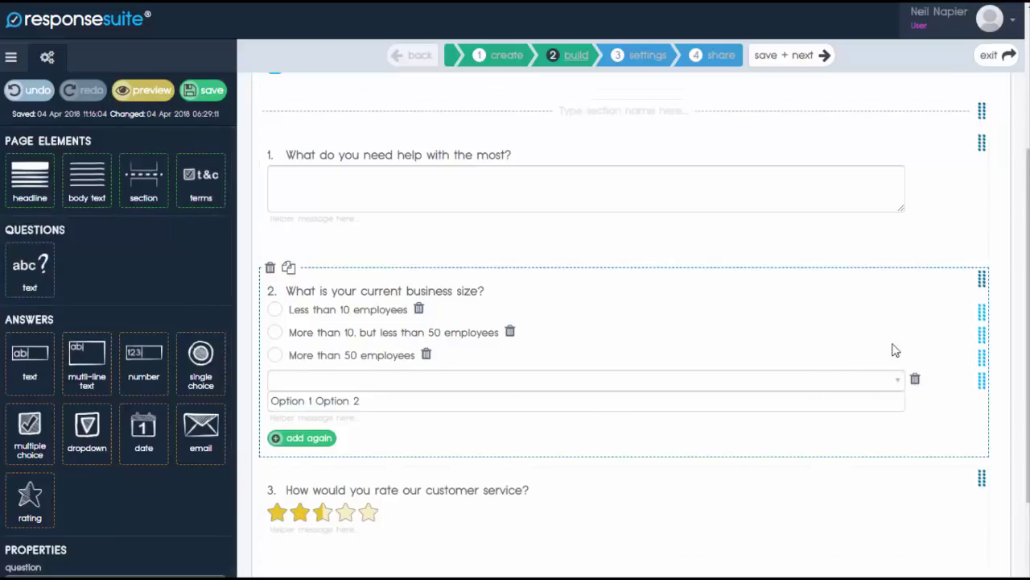
- Set the survey's headline to "This a survey" and the body text beneath it to "Just fill it in"
scroll(636, 452, up, 3)
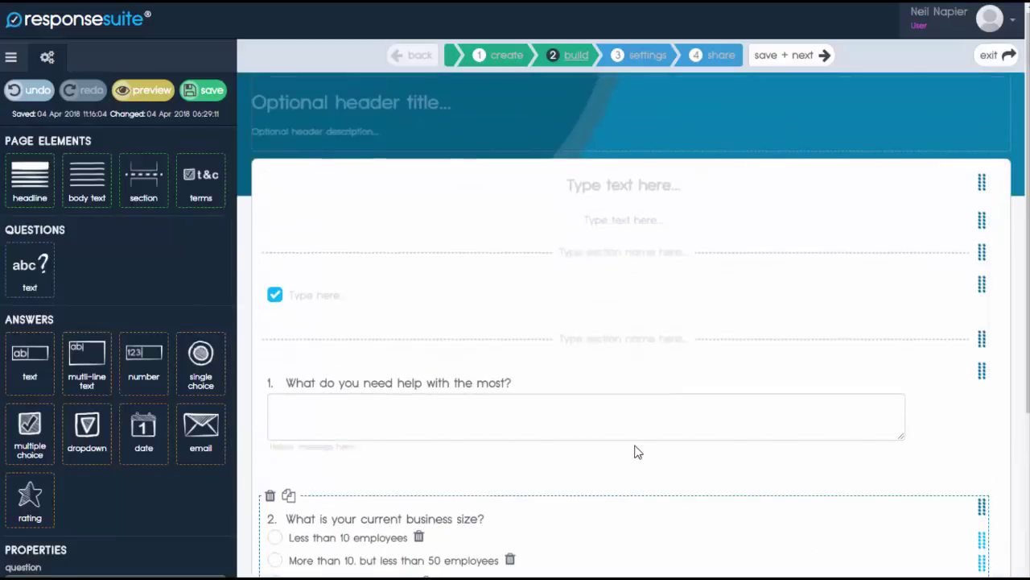
click(630, 185)
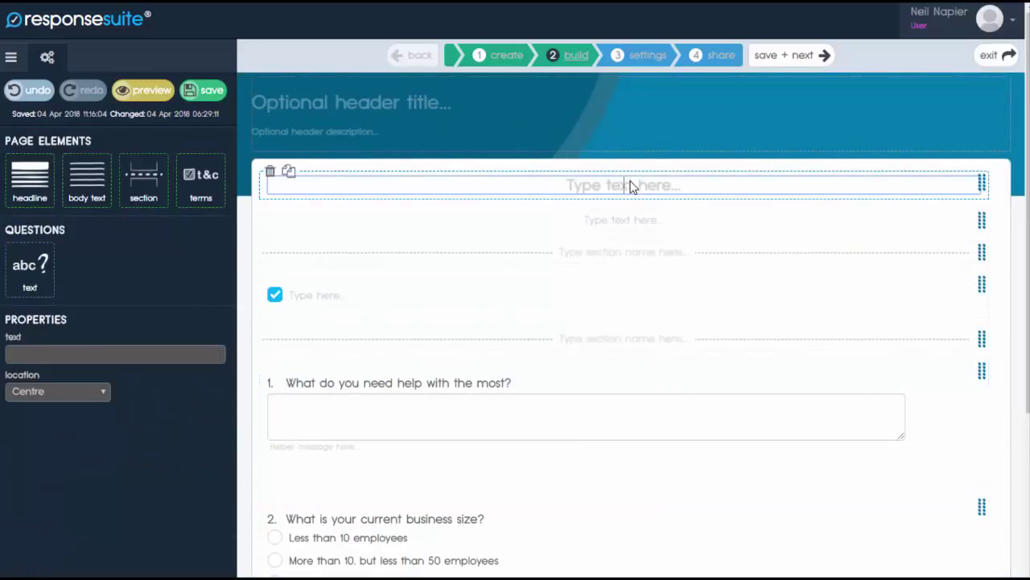
text(This a suvey)
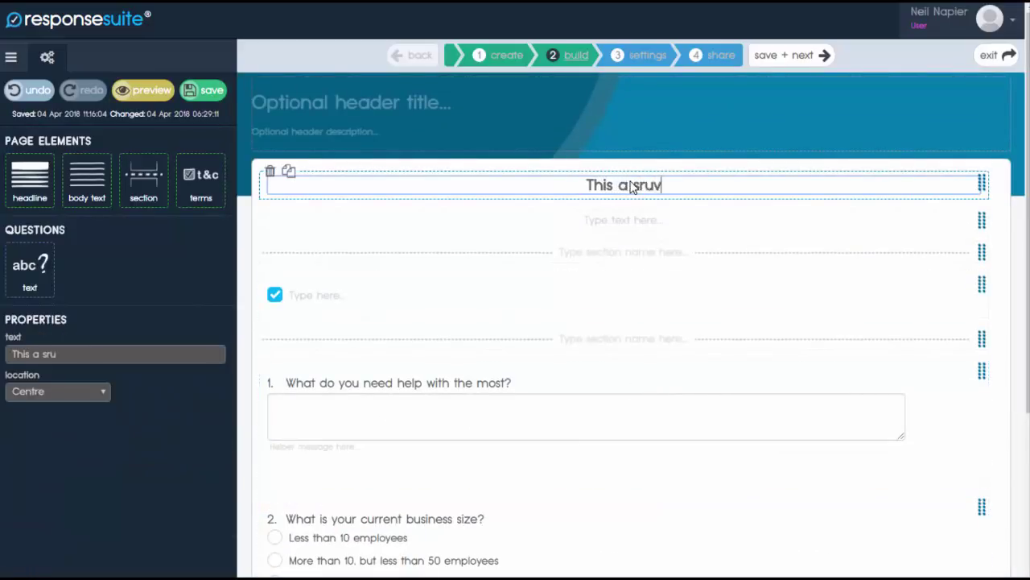
key(BackSpace)
key(BackSpace)
key(BackSpace)
key(BackSpace)
key(BackSpace)
text(survey)
key(Tab)
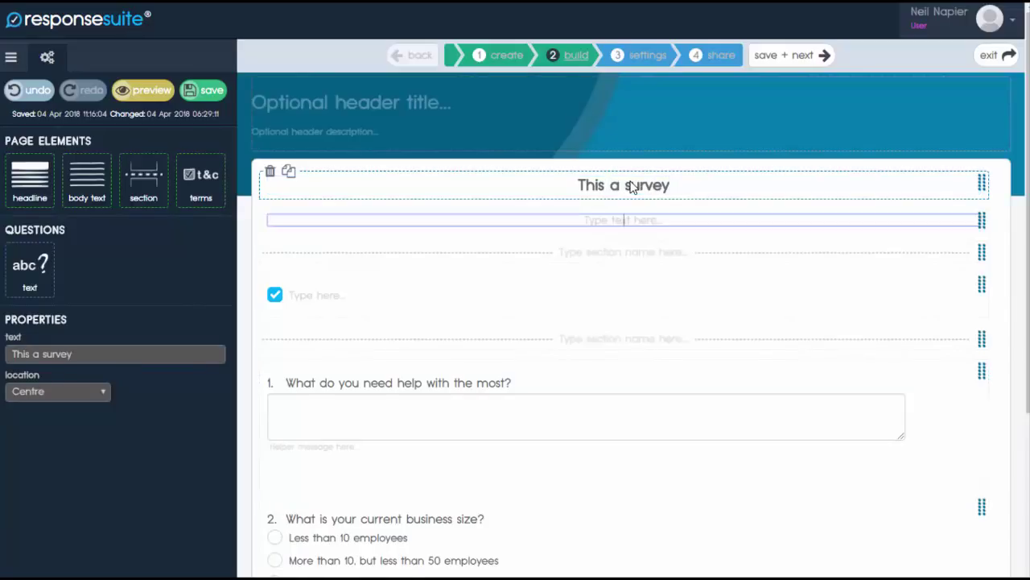
text(Just fill it in)
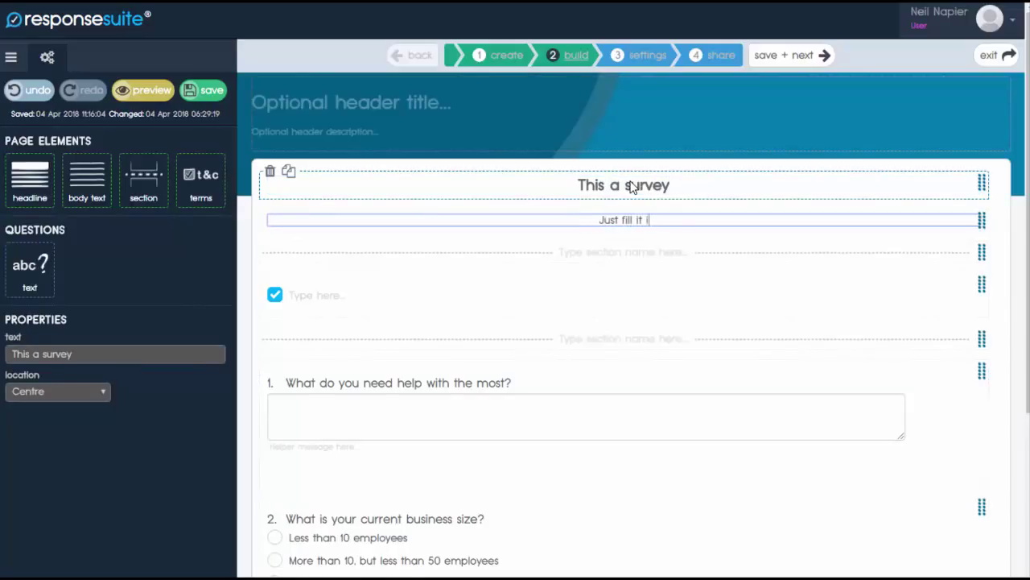
- Delete the terms checkbox element above the first question, save the survey and continue to its settings
click(359, 299)
click(270, 272)
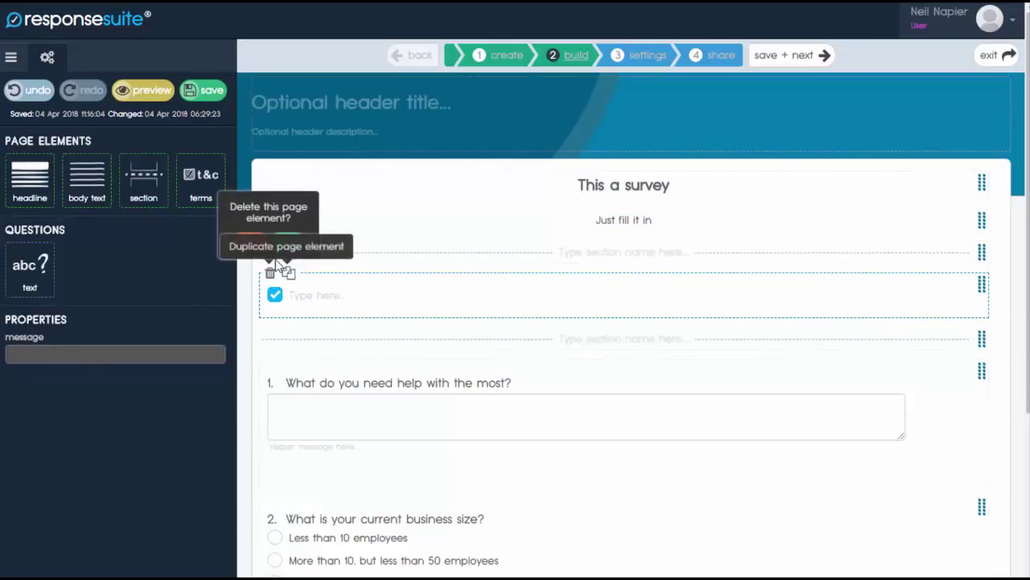
click(273, 239)
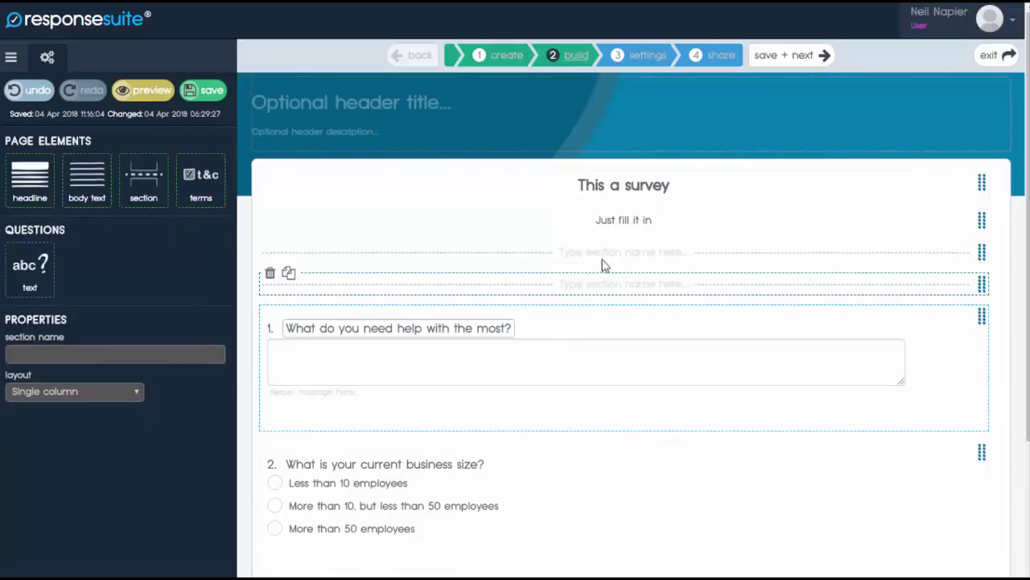
click(779, 58)
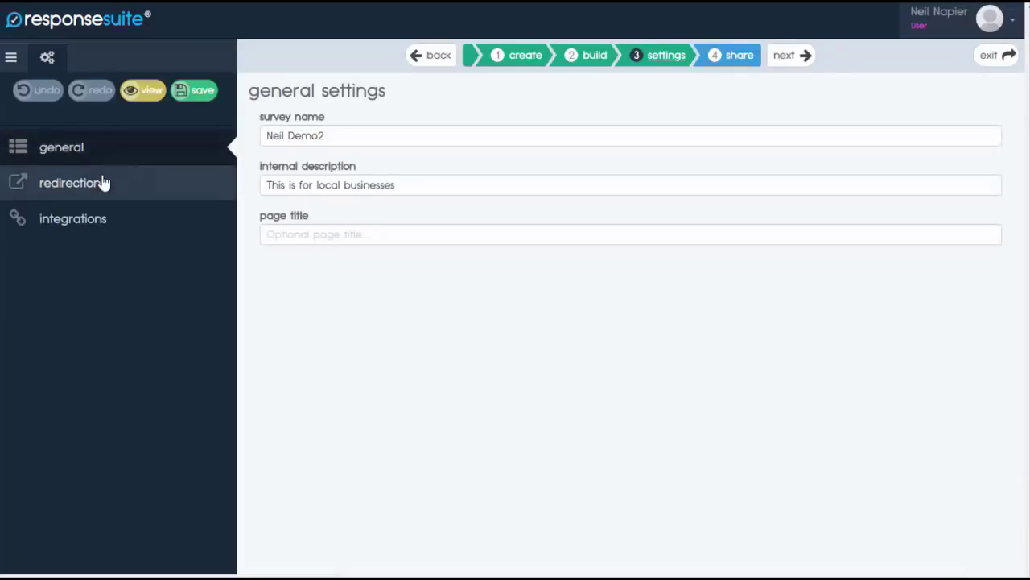
- Try Smart URLs as the redirection, based on the business size question, to check the URL fields for each answer
click(146, 194)
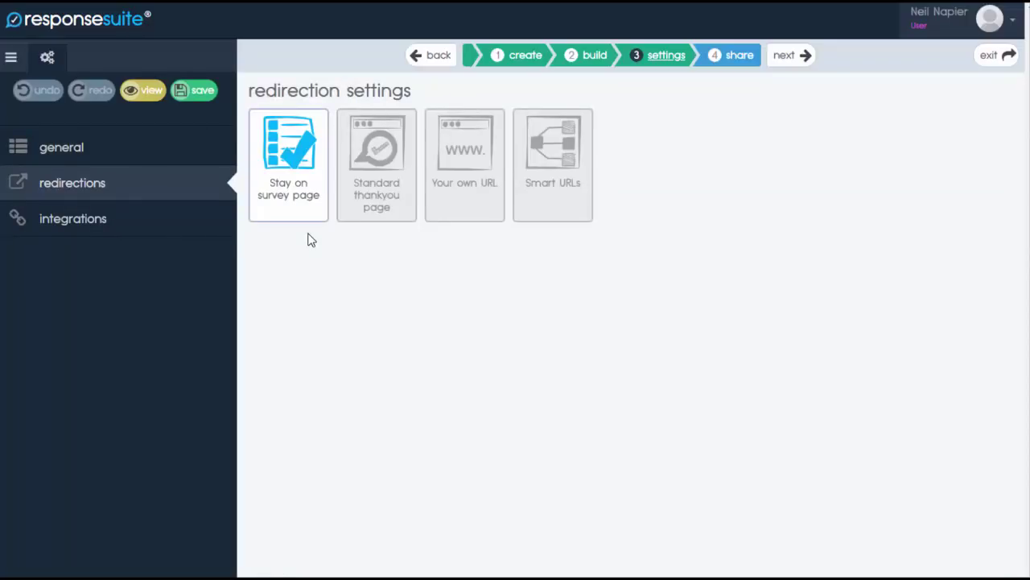
click(561, 201)
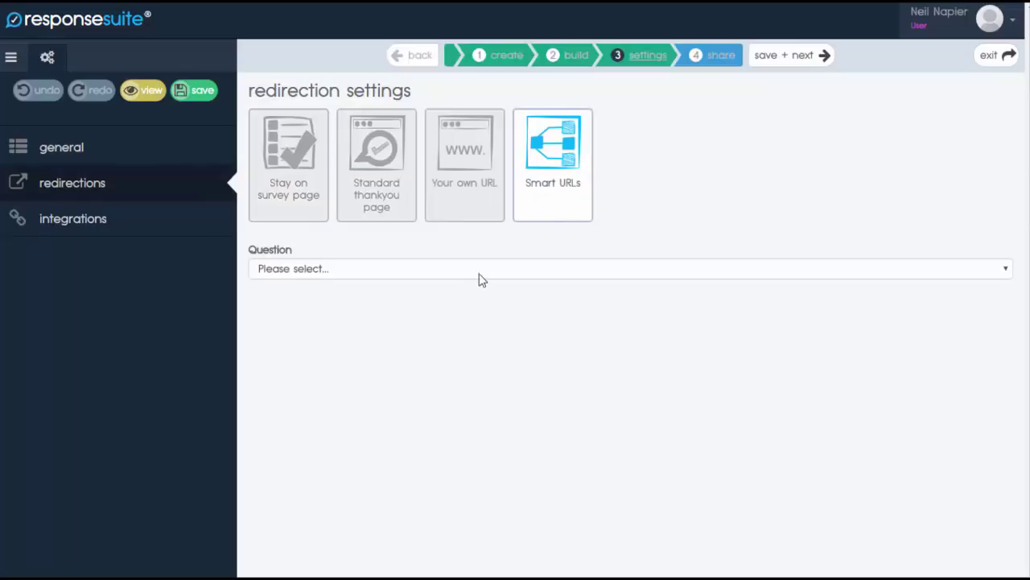
click(475, 273)
click(467, 288)
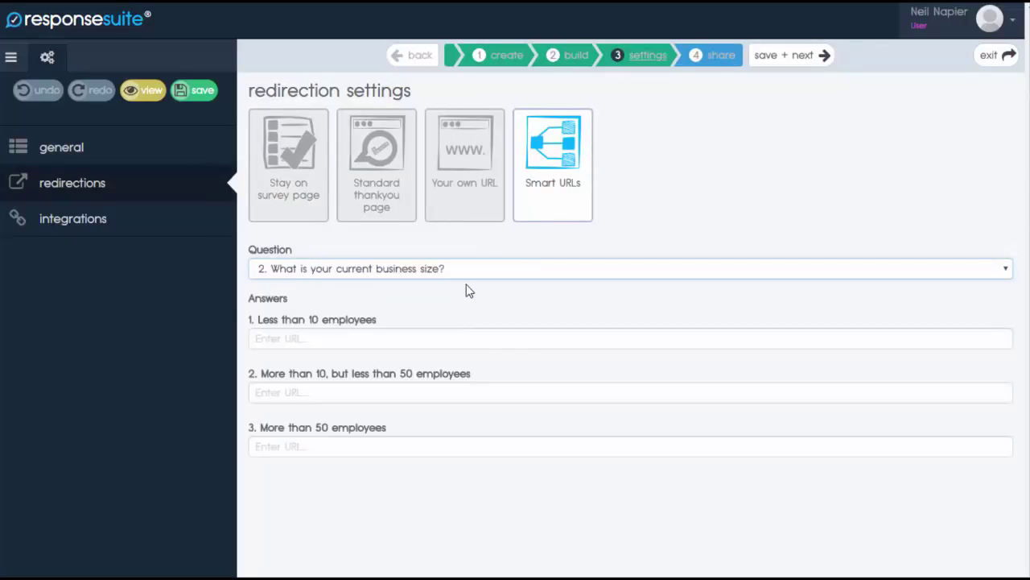
click(366, 339)
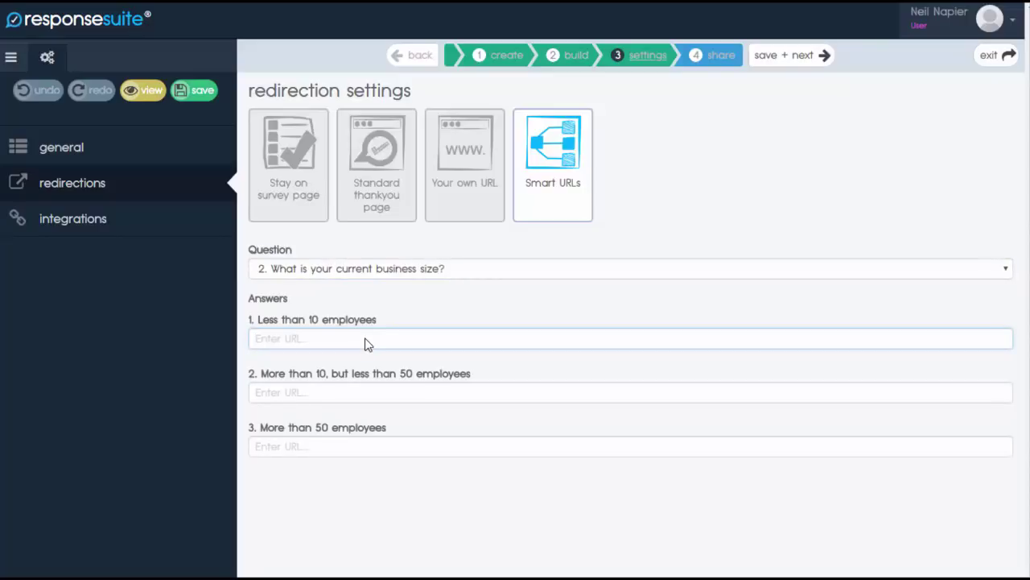
- Try the own URL and standard thankyou page redirections, and set the redirection back to staying on the survey page
click(491, 210)
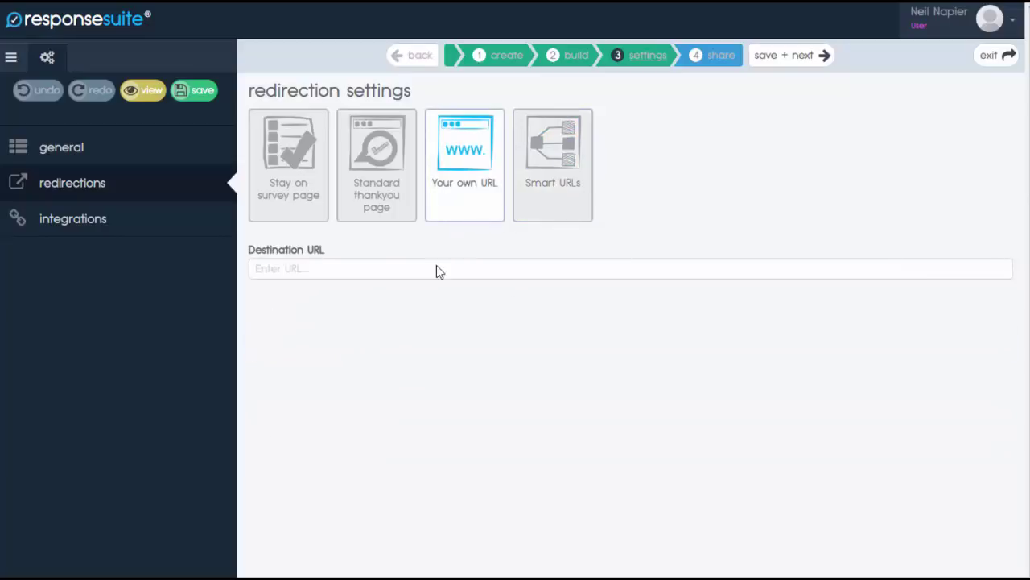
click(401, 168)
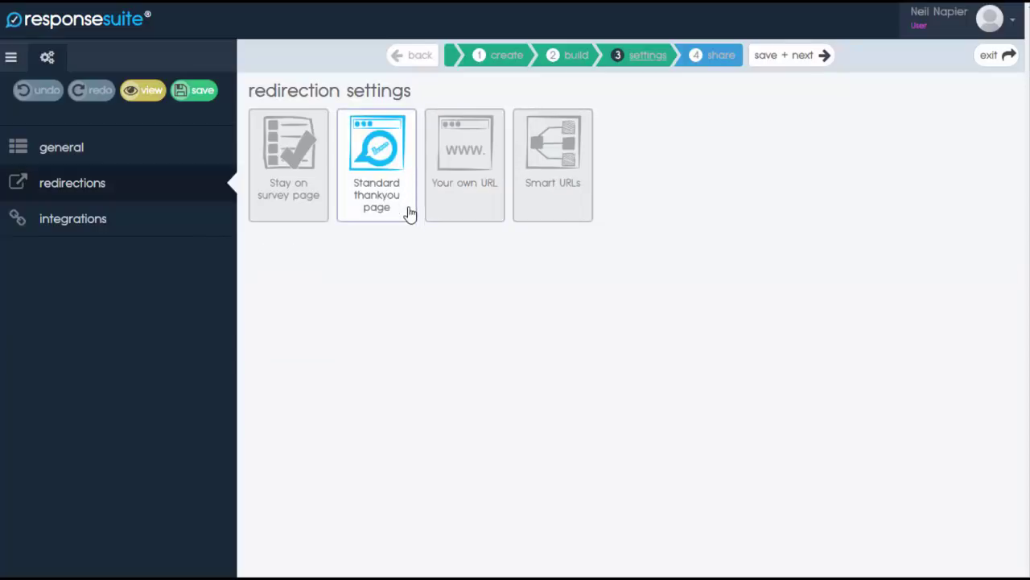
click(304, 191)
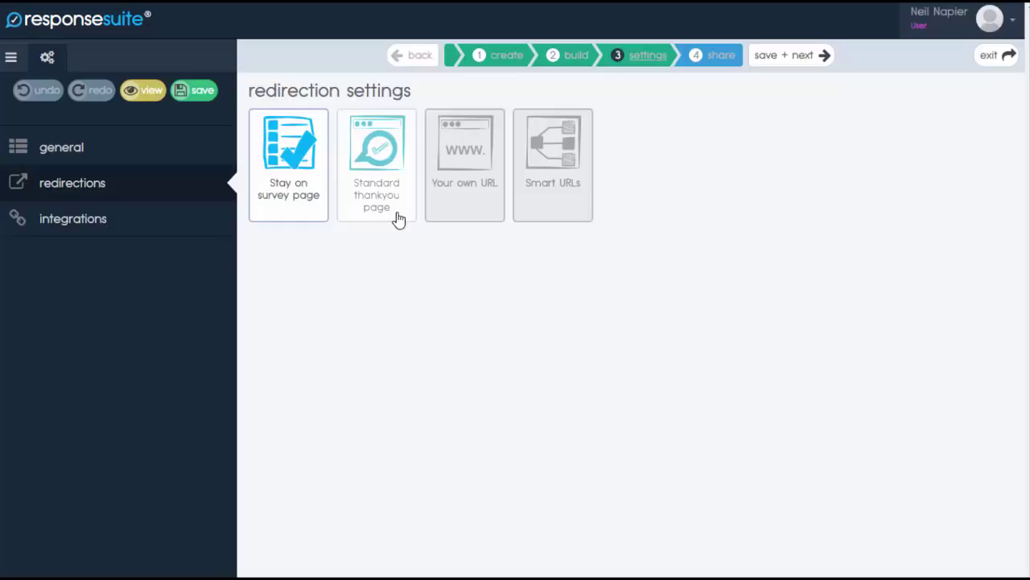
- Look over the survey's integration options, save the settings and continue to the share stage
click(81, 221)
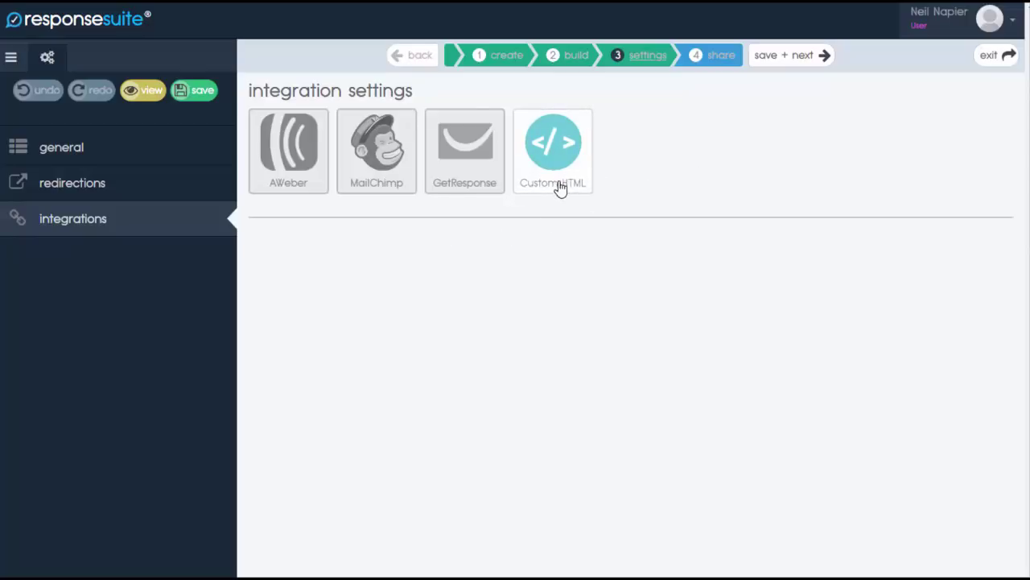
click(782, 54)
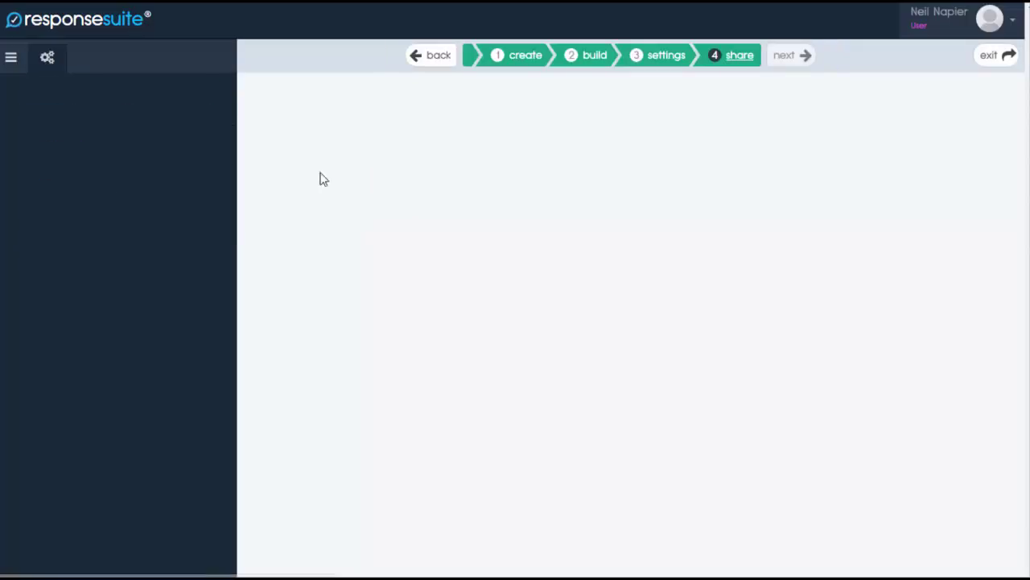
- Check the survey page, switch the survey status on, save the share settings and view the survey again
click(159, 99)
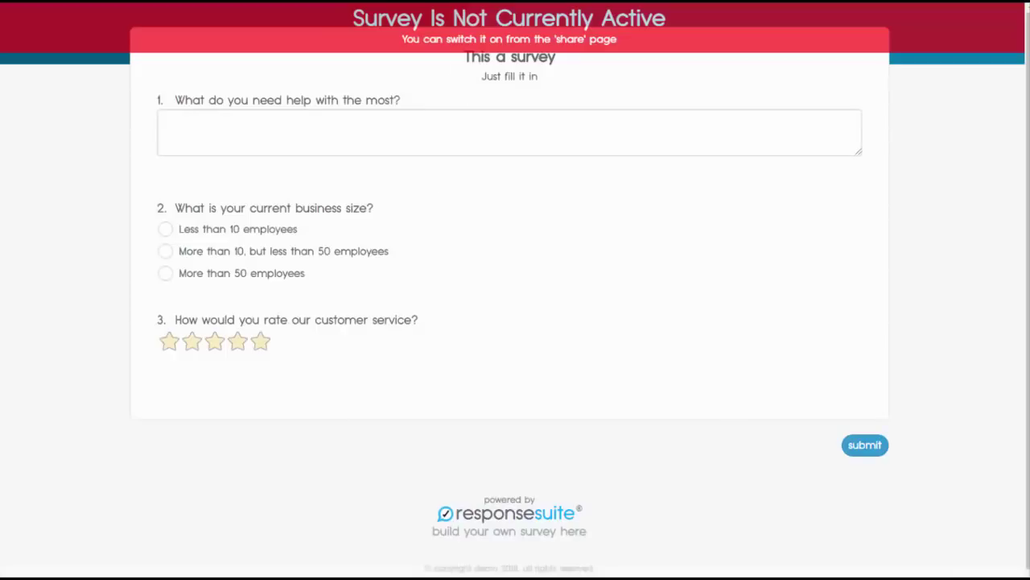
key(ctrl+w)
click(284, 135)
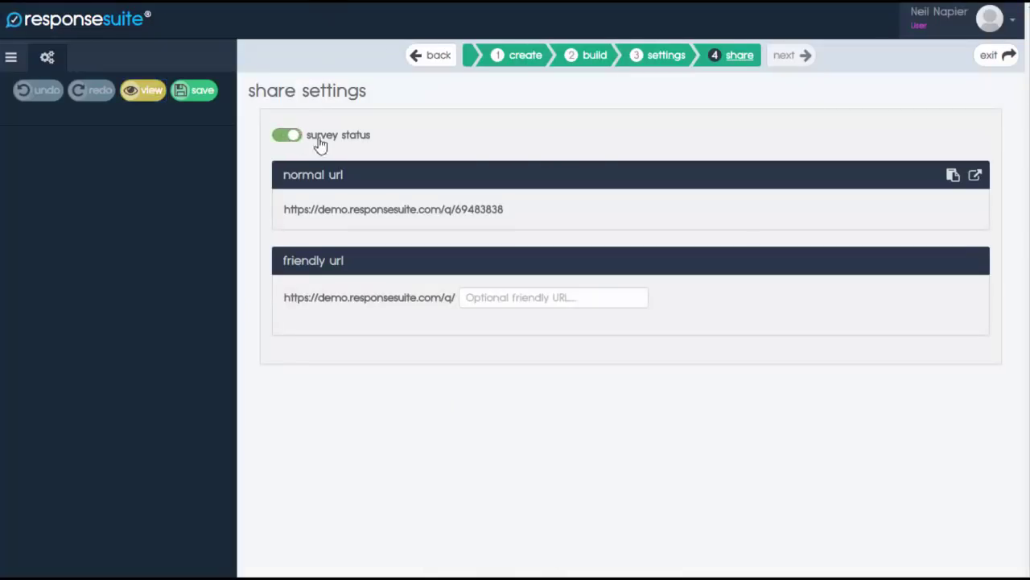
click(198, 89)
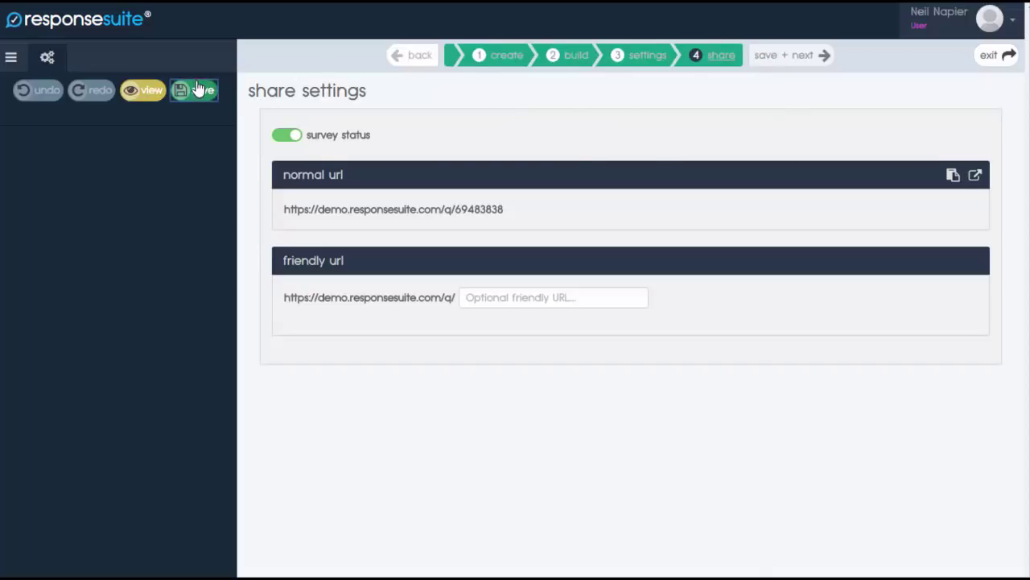
click(150, 91)
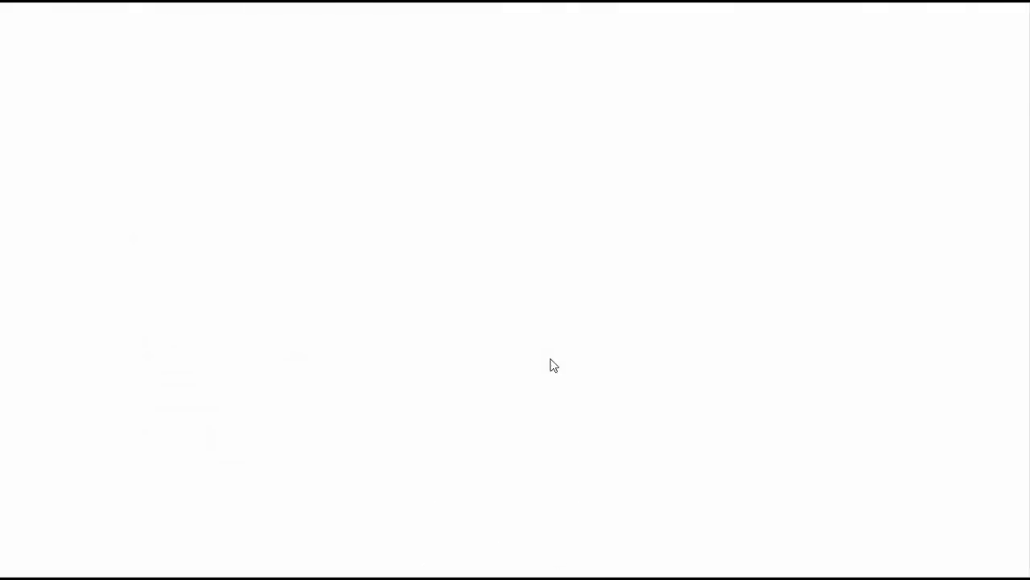
- Go to the SurveyMonkey website and examine the prices and features of its plans for comparison
text(sur)
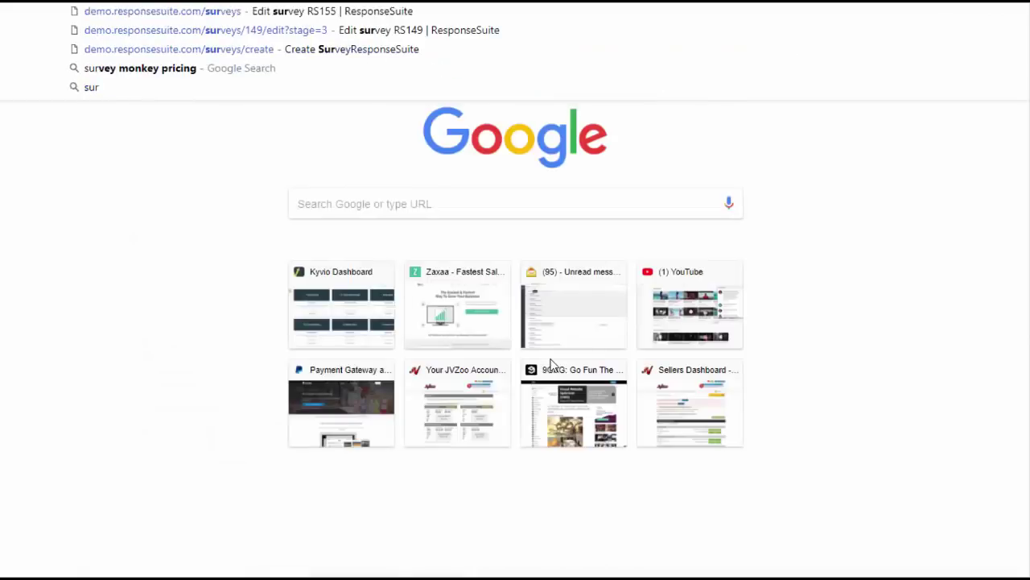
key(Escape)
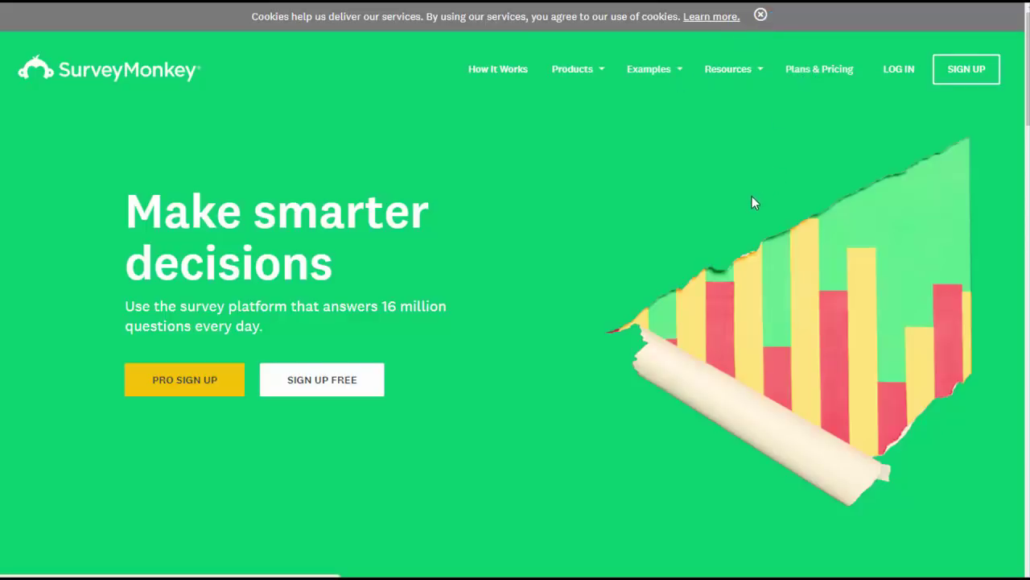
scroll(652, 262, down, 3)
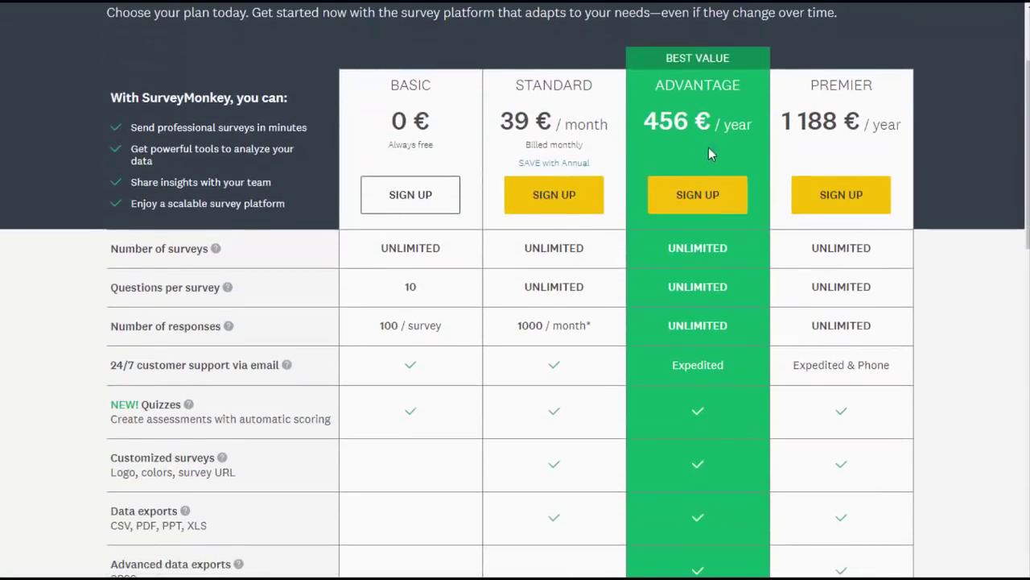
scroll(709, 147, down, 10)
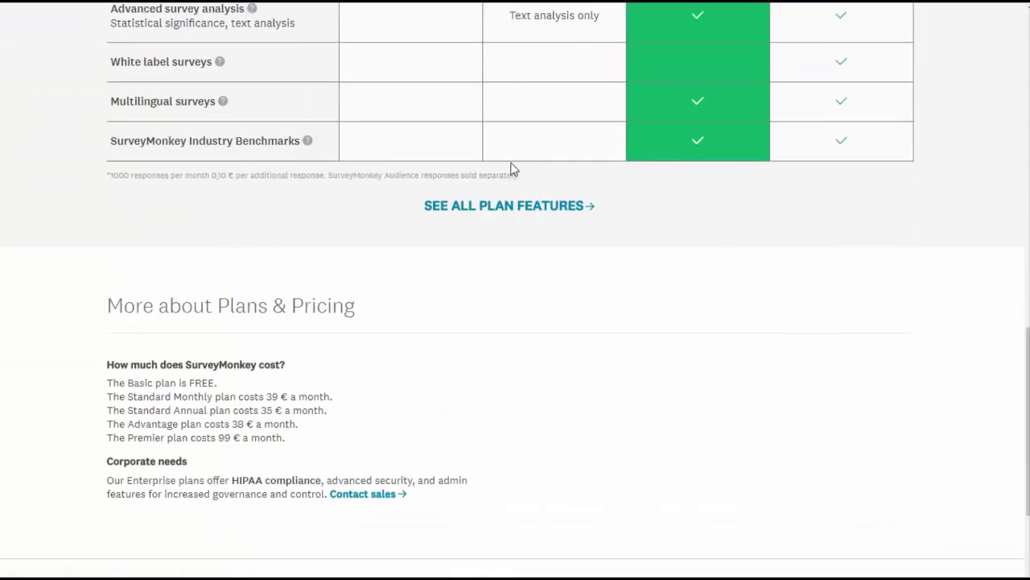
scroll(785, 168, up, 10)
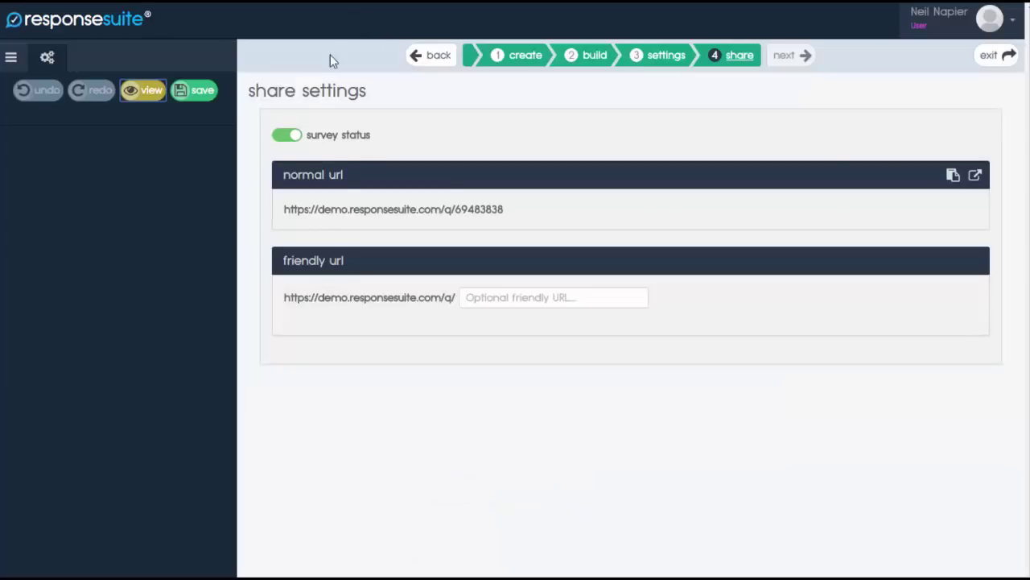
- Return to ResponseSuite, look at the report creation form and open the list of existing reports
click(12, 58)
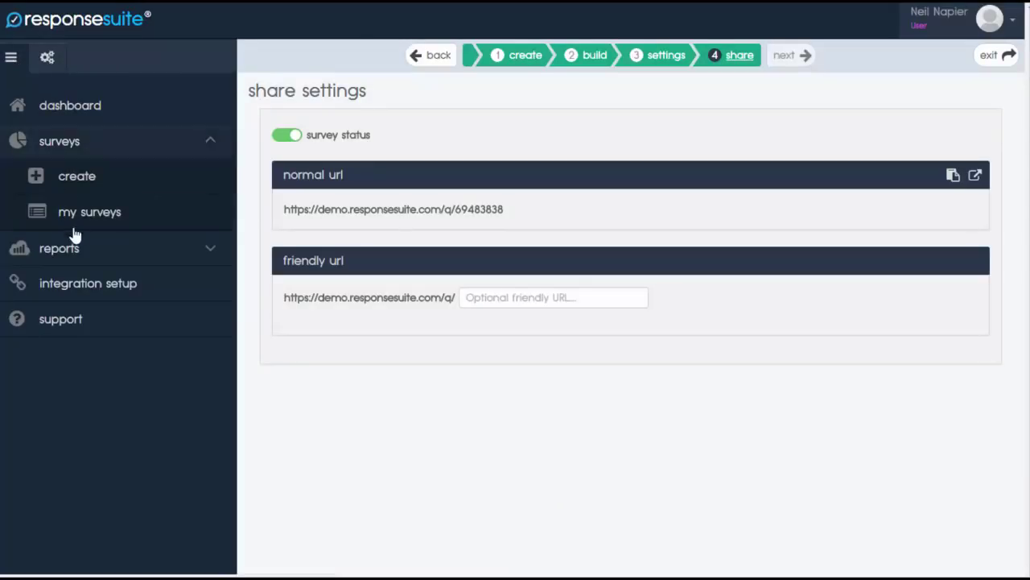
click(91, 258)
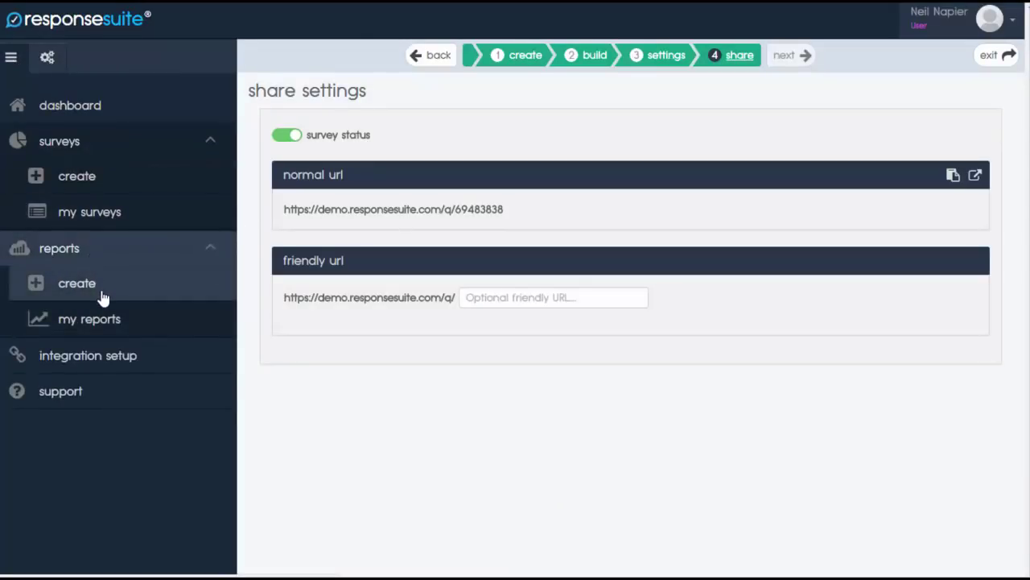
click(101, 290)
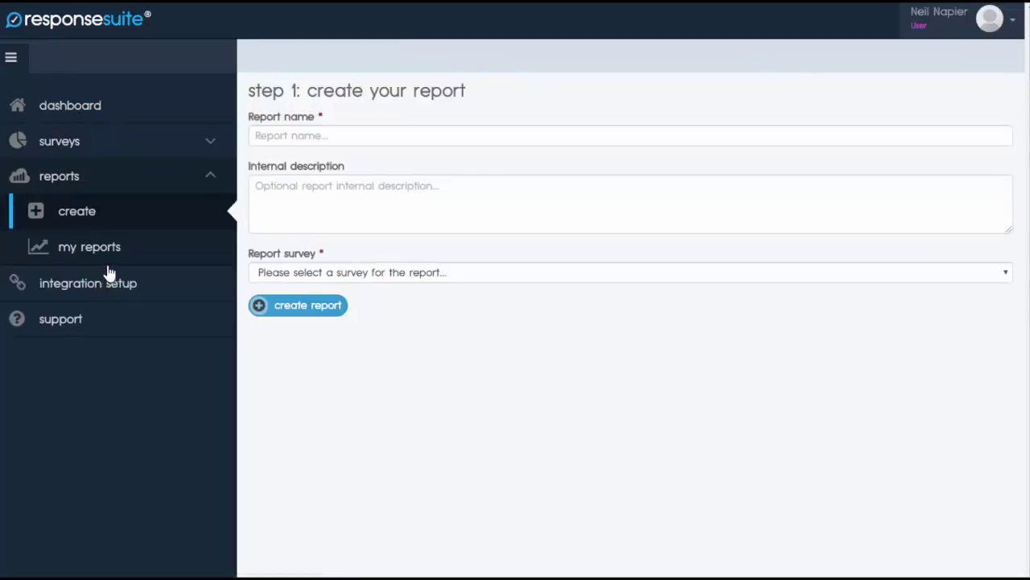
click(110, 252)
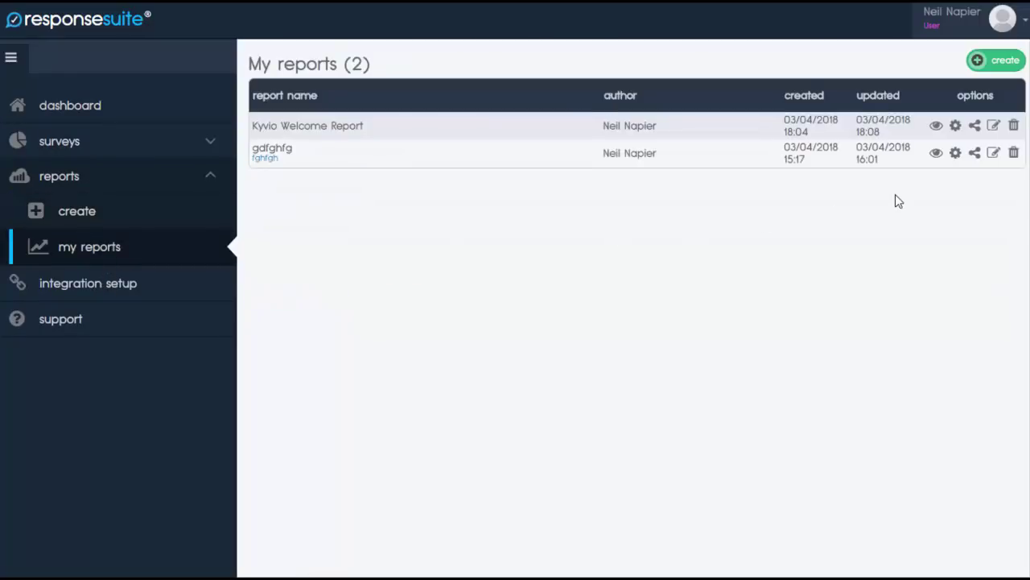
- View the Kyvio Welcome Report, look through all of its charts and close it
click(936, 125)
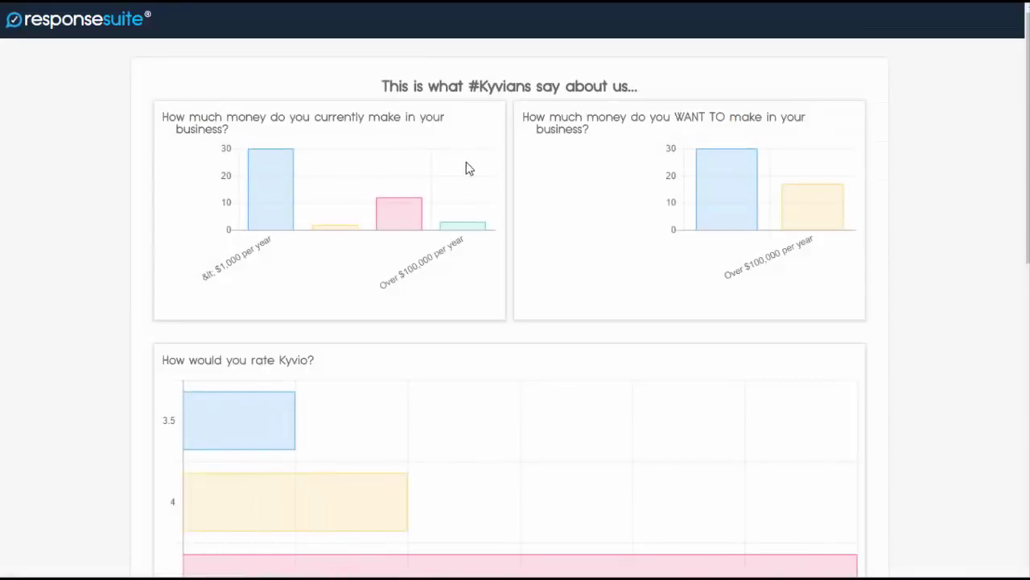
scroll(467, 189, down, 9)
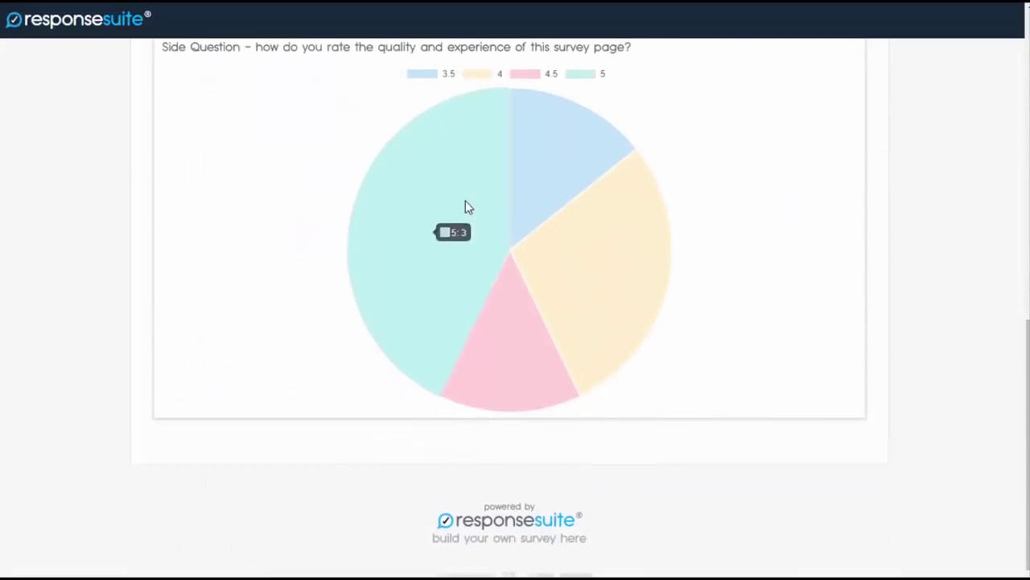
scroll(466, 205, up, 9)
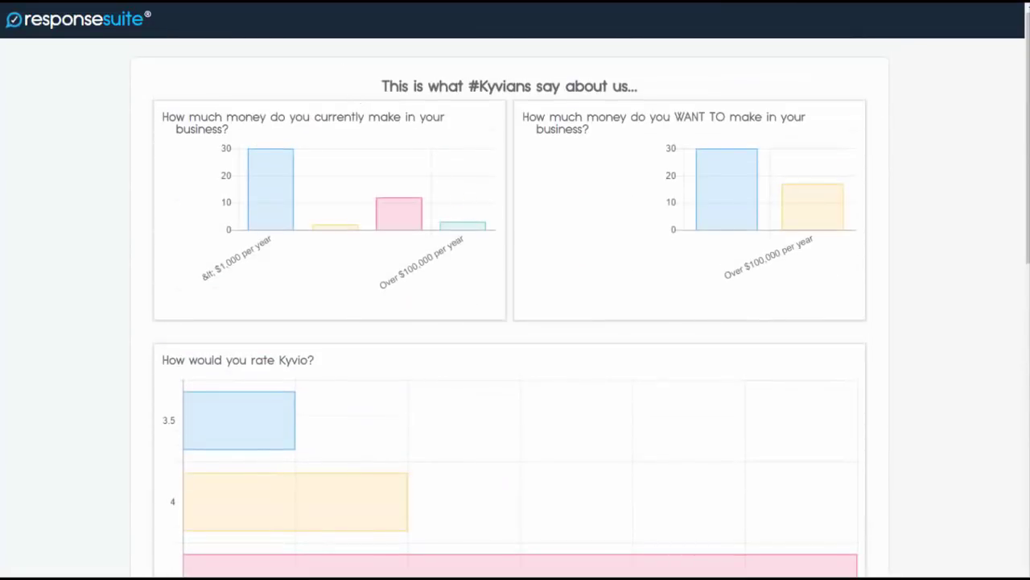
key(ctrl+w)
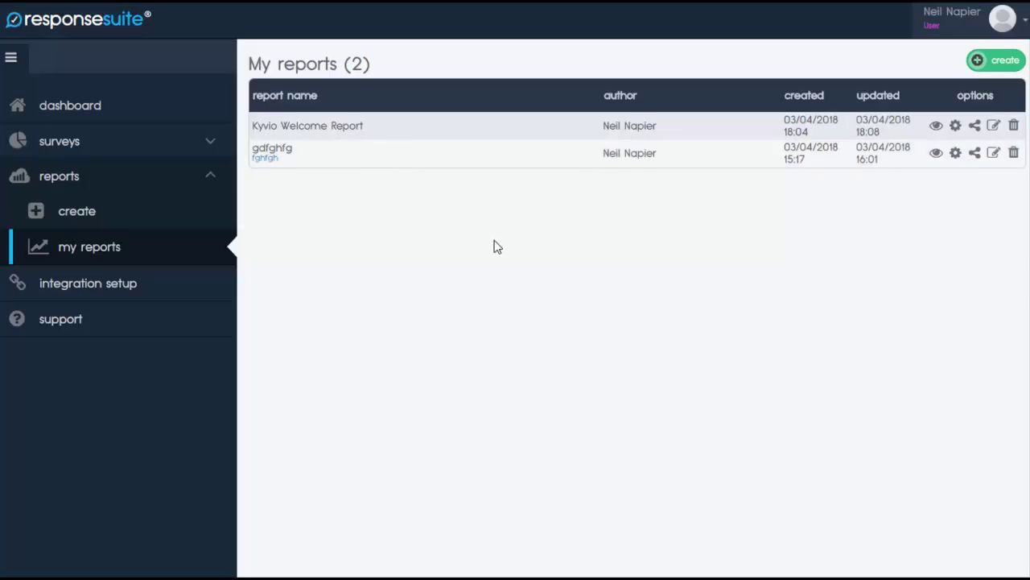
- Check the account's remote connections in the integration setup and return to the dashboard
click(150, 277)
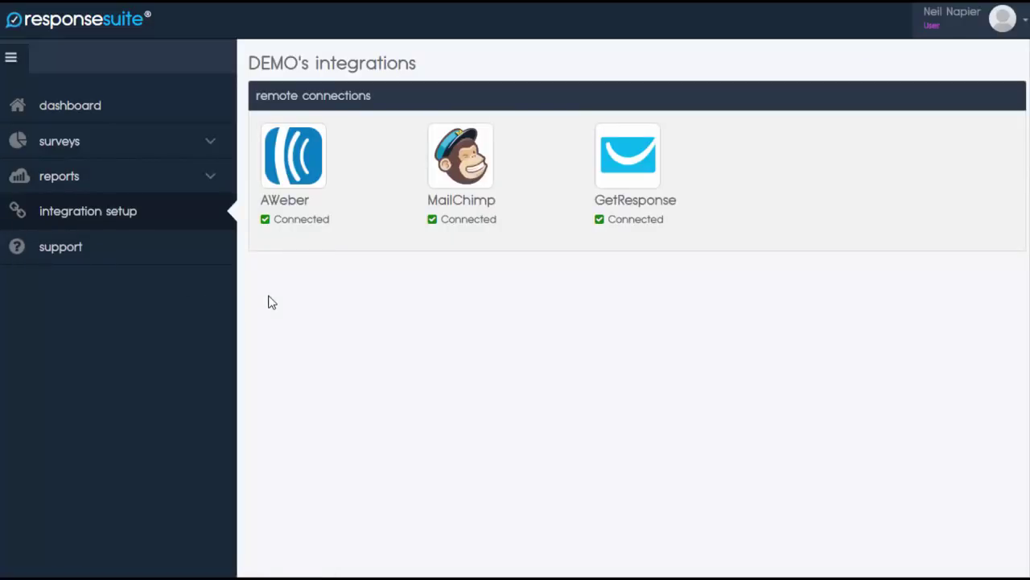
click(134, 109)
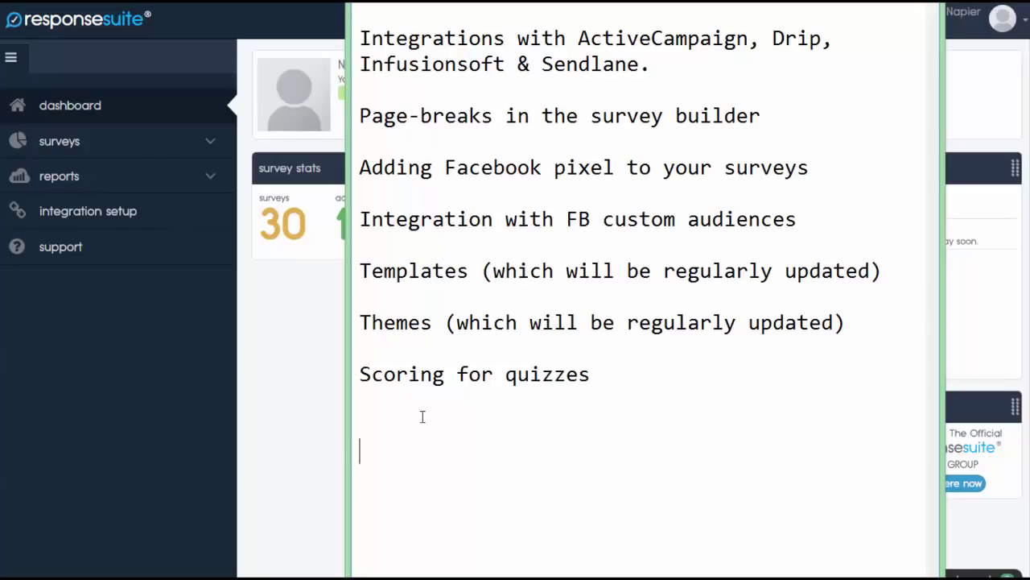
click(290, 361)
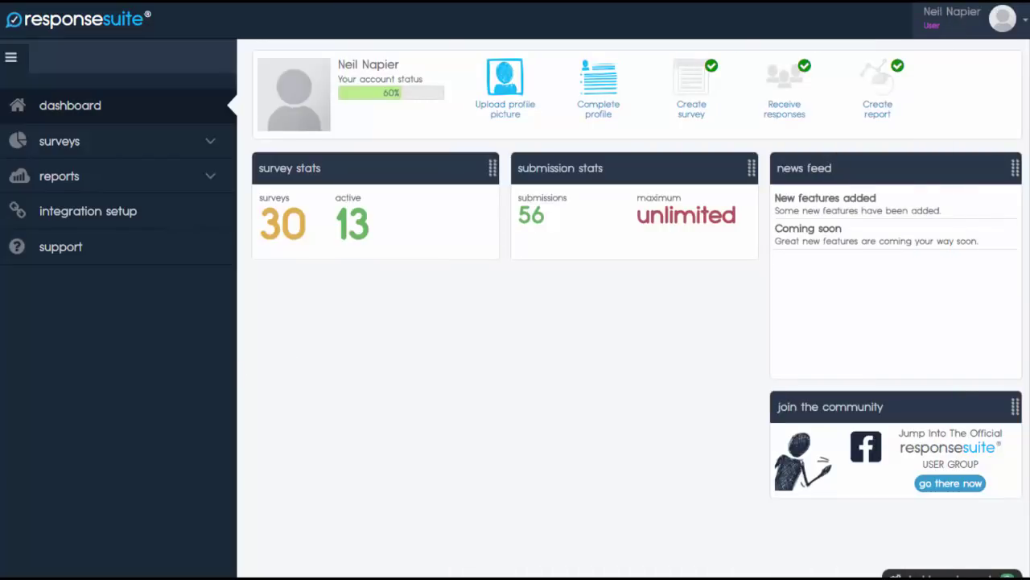